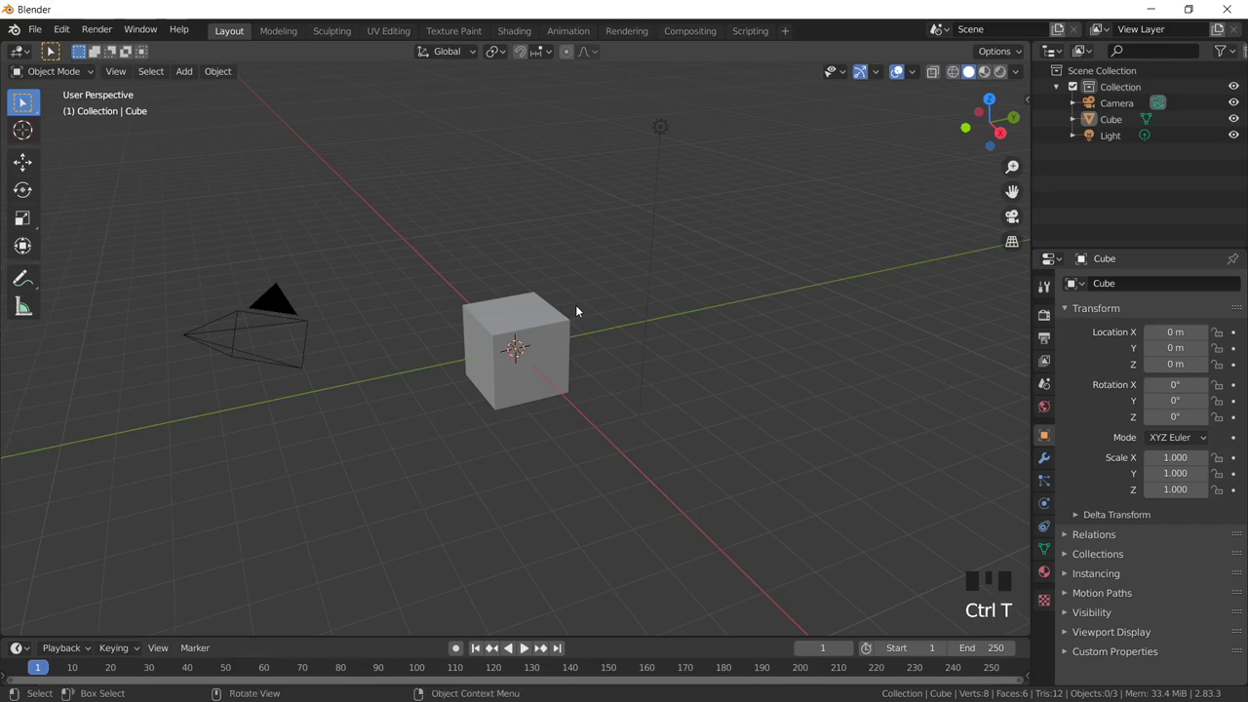
Move the cube right of the origin, to about X 2.64 m, Y 5.92 m, then bring up the Add menu
{"action": "left_click", "coordinate": [551, 343]}
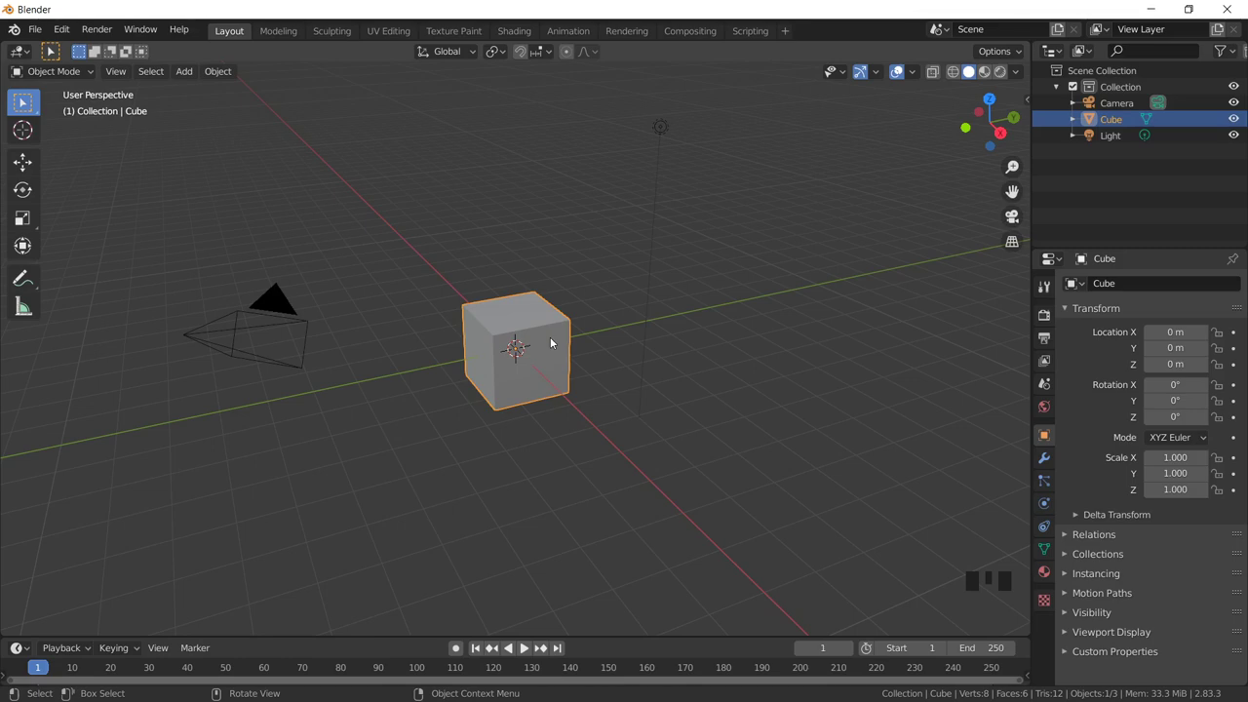
{"action": "key", "text": "g"}
{"action": "left_click", "coordinate": [738, 340]}
{"action": "left_click", "coordinate": [517, 347]}
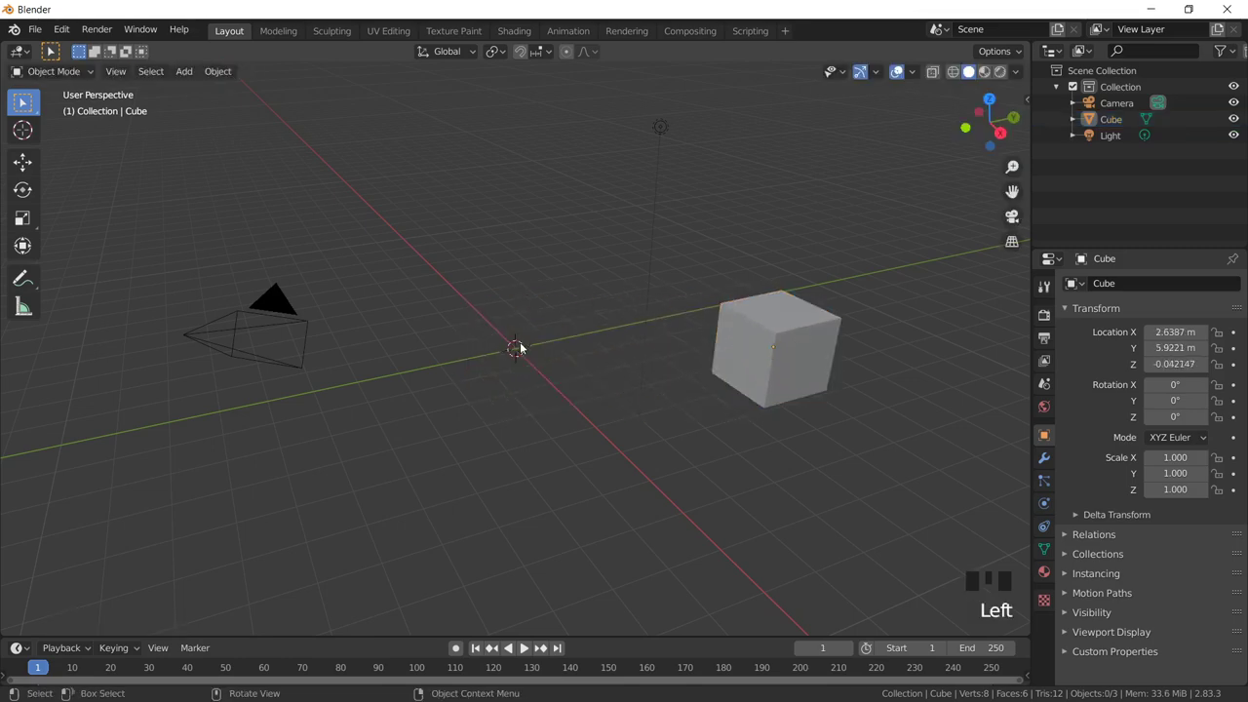
{"action": "key", "text": "shift+a"}
Add a 32-vertex cylinder at the origin with Triangle Fan cap fill
{"action": "mouse_move", "coordinate": [517, 342]}
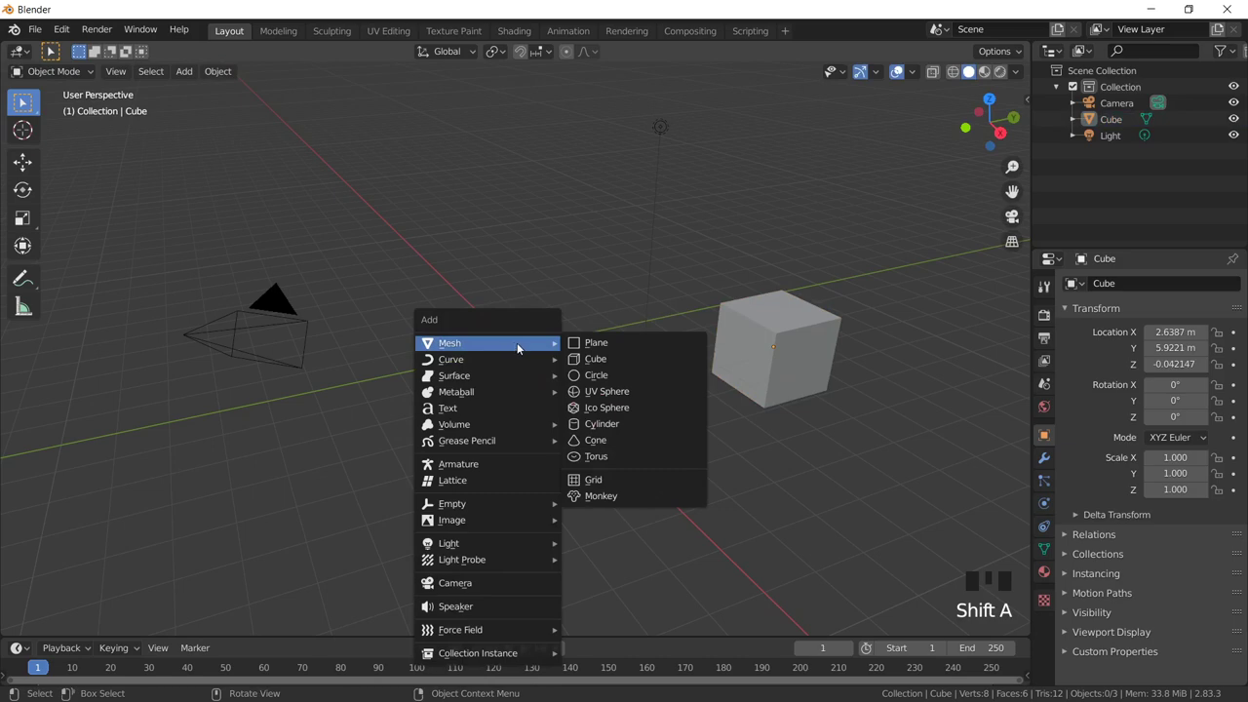
{"action": "left_click", "coordinate": [601, 425]}
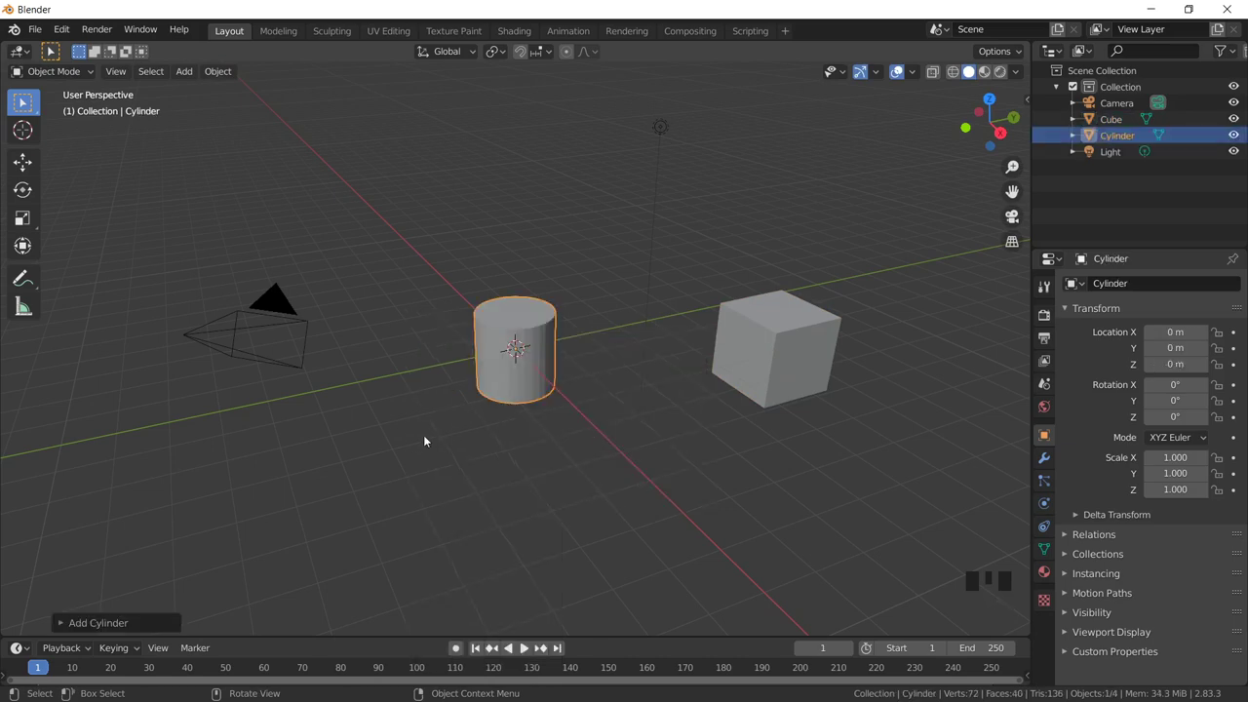
{"action": "left_click", "coordinate": [68, 623]}
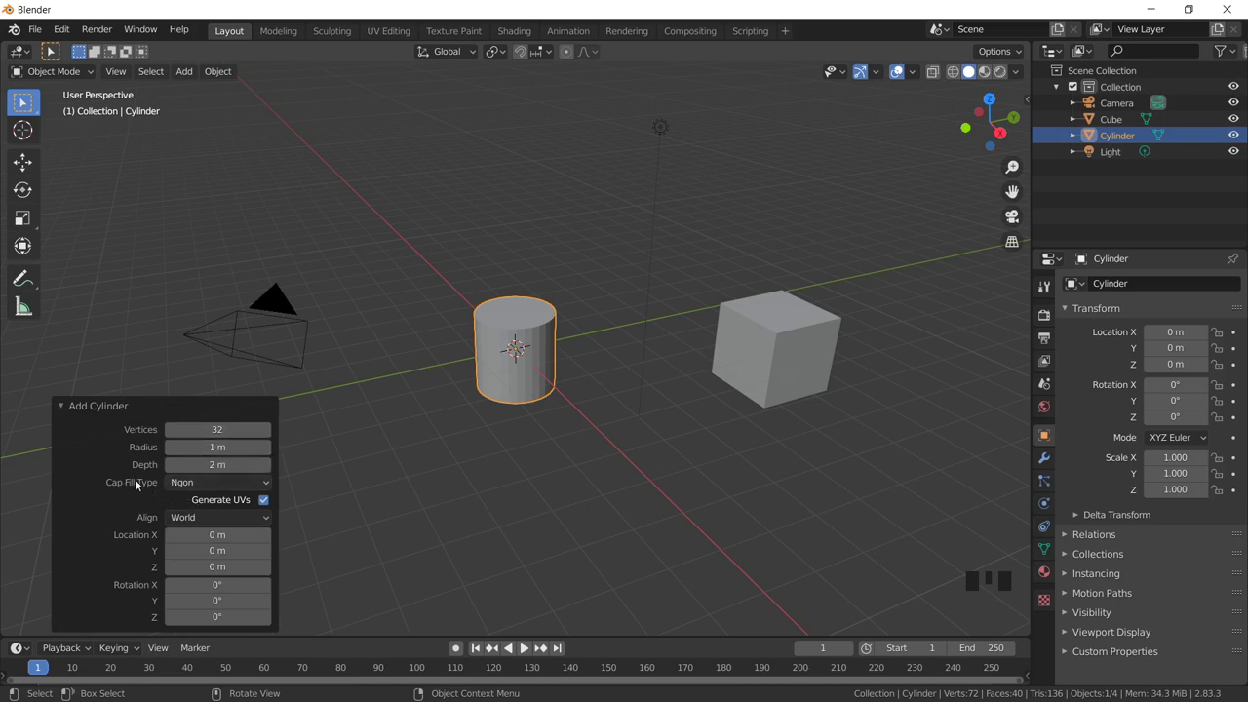
{"action": "left_click", "coordinate": [229, 482]}
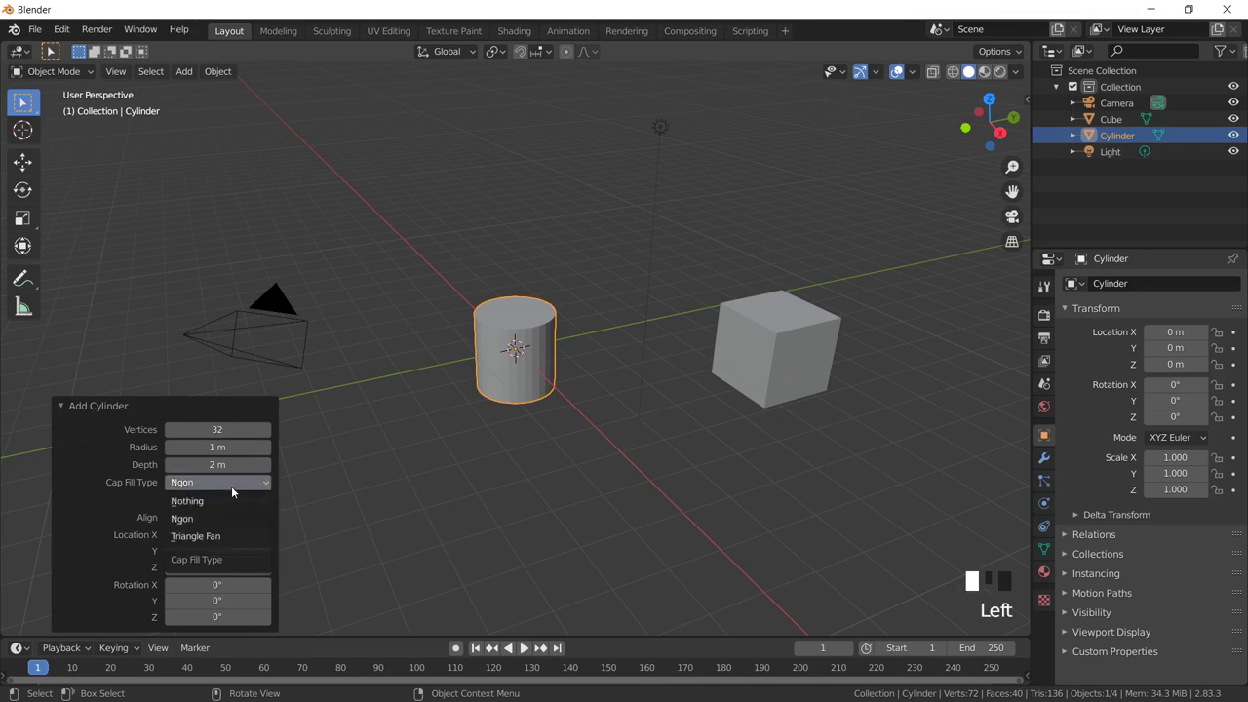
{"action": "left_click", "coordinate": [216, 542]}
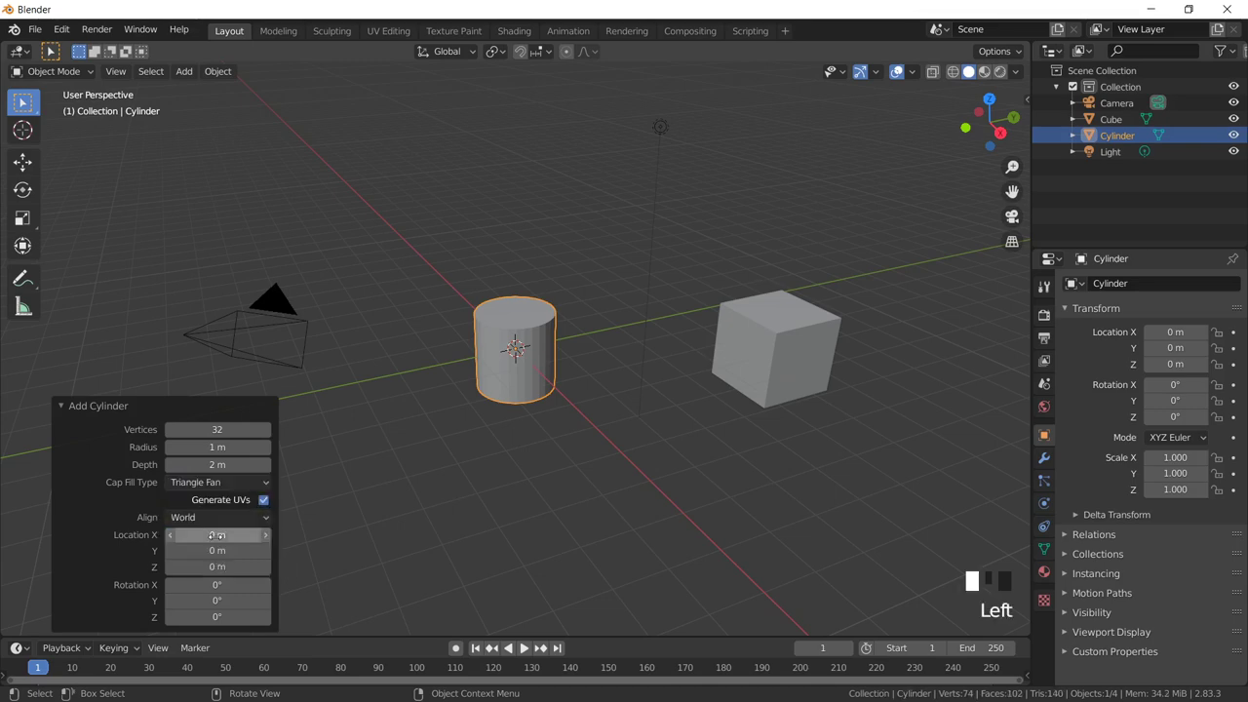
{"action": "left_click", "coordinate": [117, 410]}
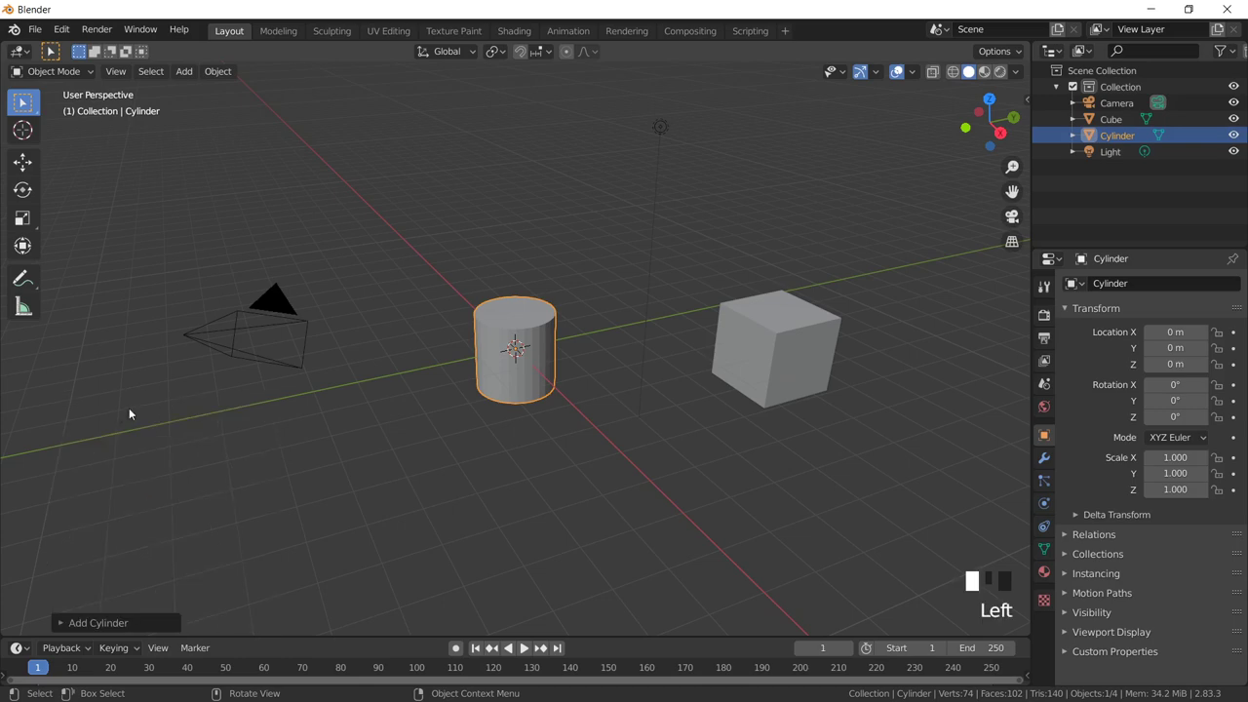
{"action": "scroll", "coordinate": [501, 375], "scroll_direction": "up", "scroll_amount": 4}
Put the cylinder in Edit Mode with all its vertices deselected
{"action": "key", "text": "Tab"}
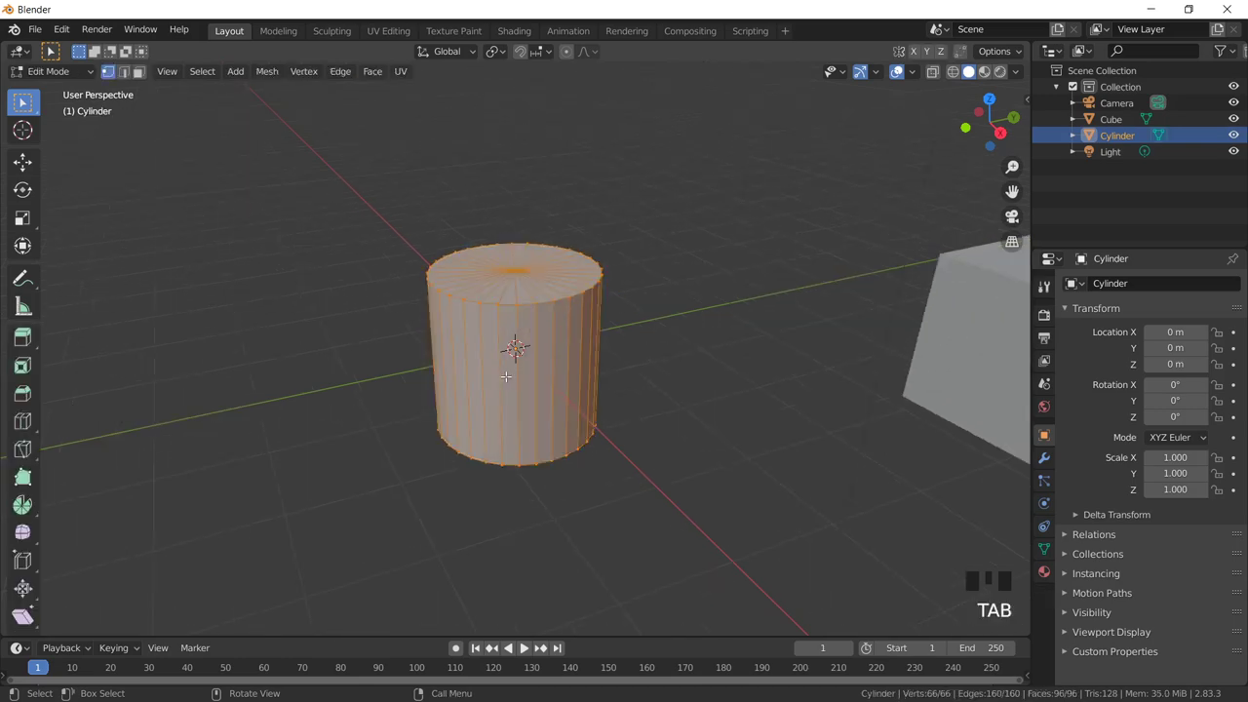
{"action": "left_click", "coordinate": [564, 353]}
{"action": "middle_click_drag", "start_coordinate": [533, 297], "coordinate": [481, 291]}
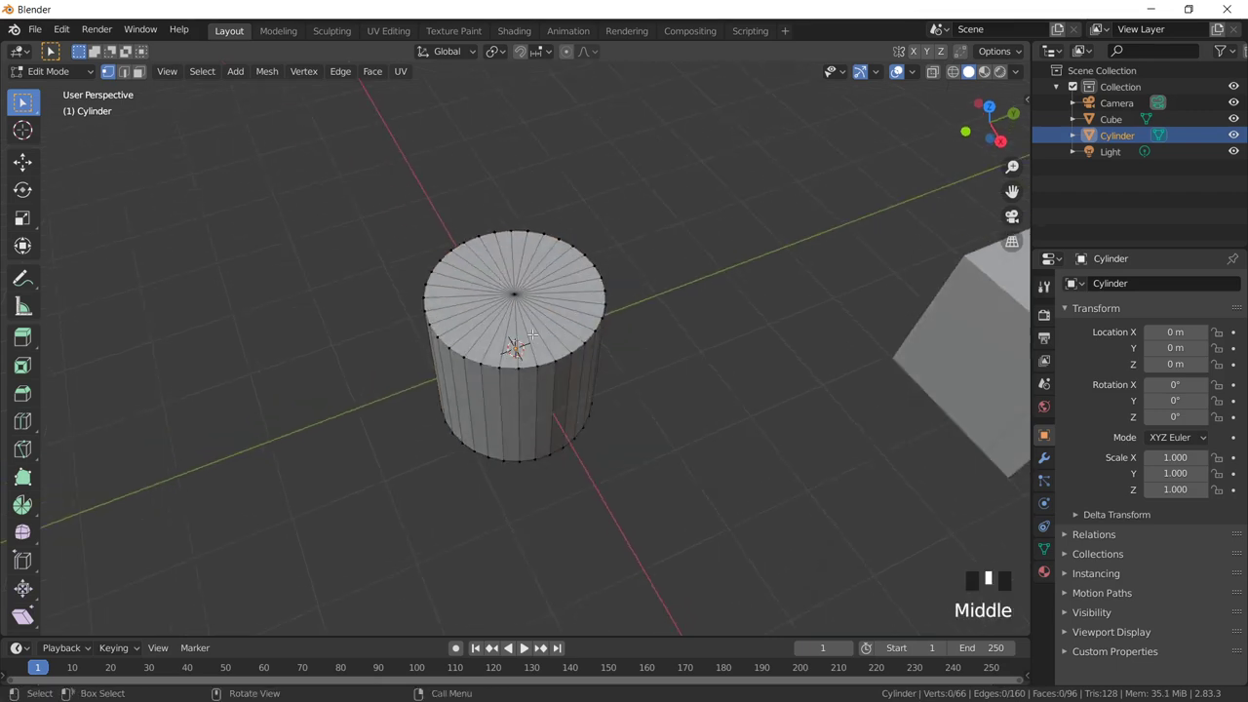
{"action": "middle_click_drag", "start_coordinate": [558, 387], "coordinate": [518, 357]}
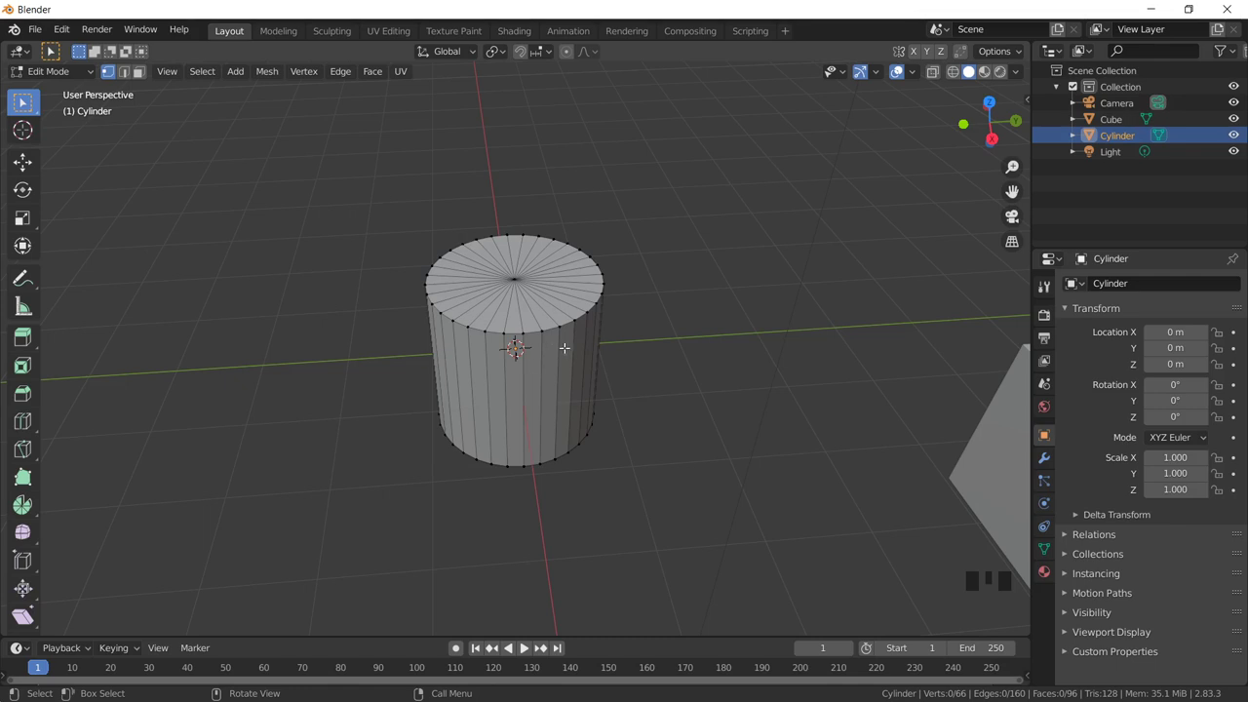
{"action": "scroll", "coordinate": [564, 347], "scroll_direction": "up", "scroll_amount": 3}
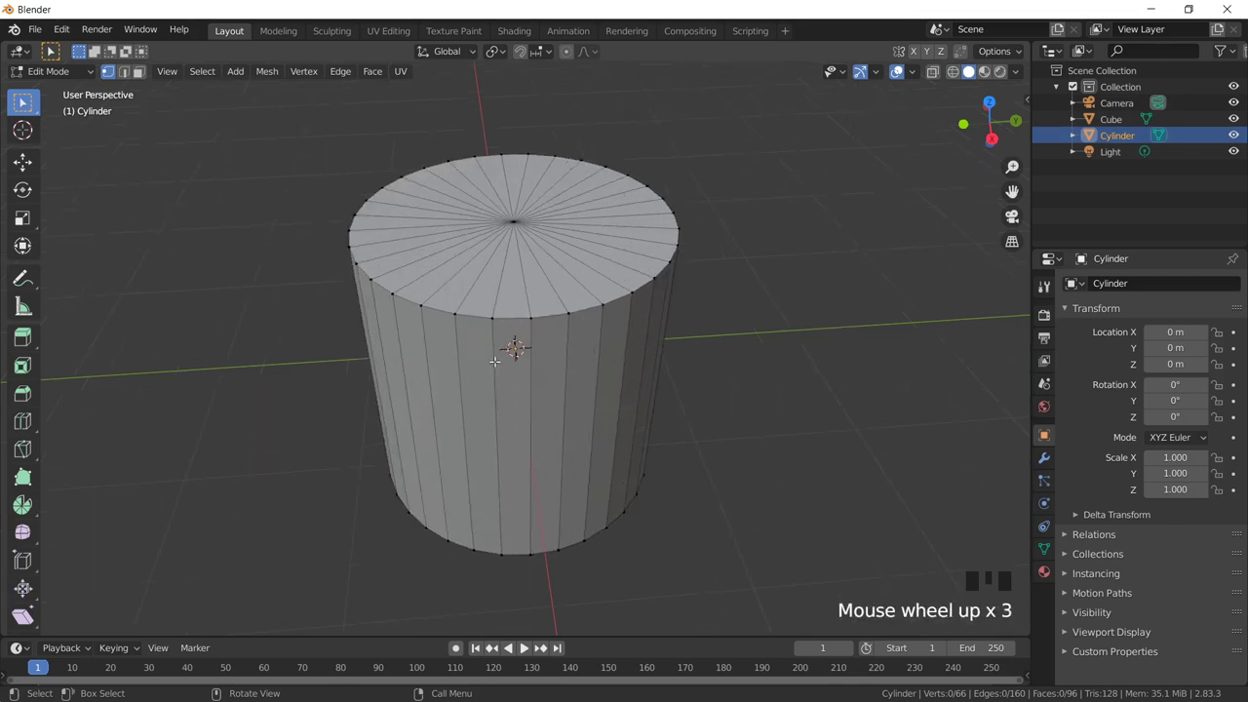
Add a middle edge loop and scale it to about 0.34 to form a waist
{"action": "key", "text": "ctrl+r"}
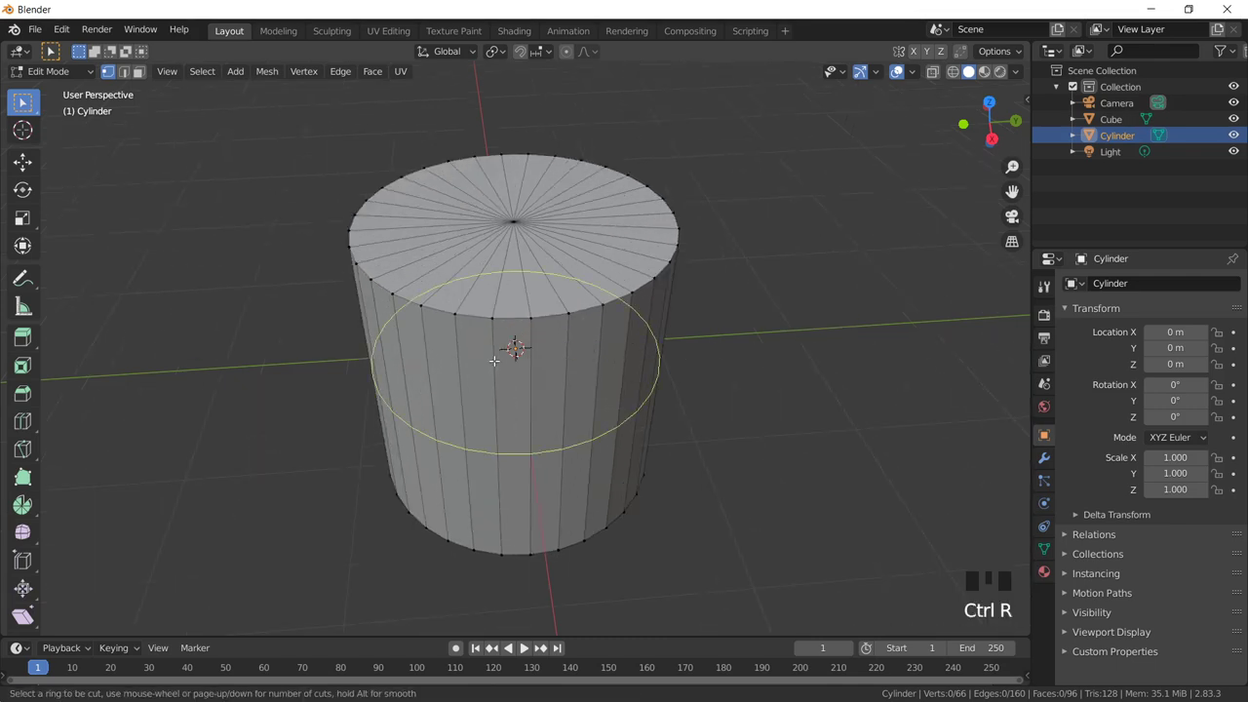
{"action": "left_click", "coordinate": [494, 375]}
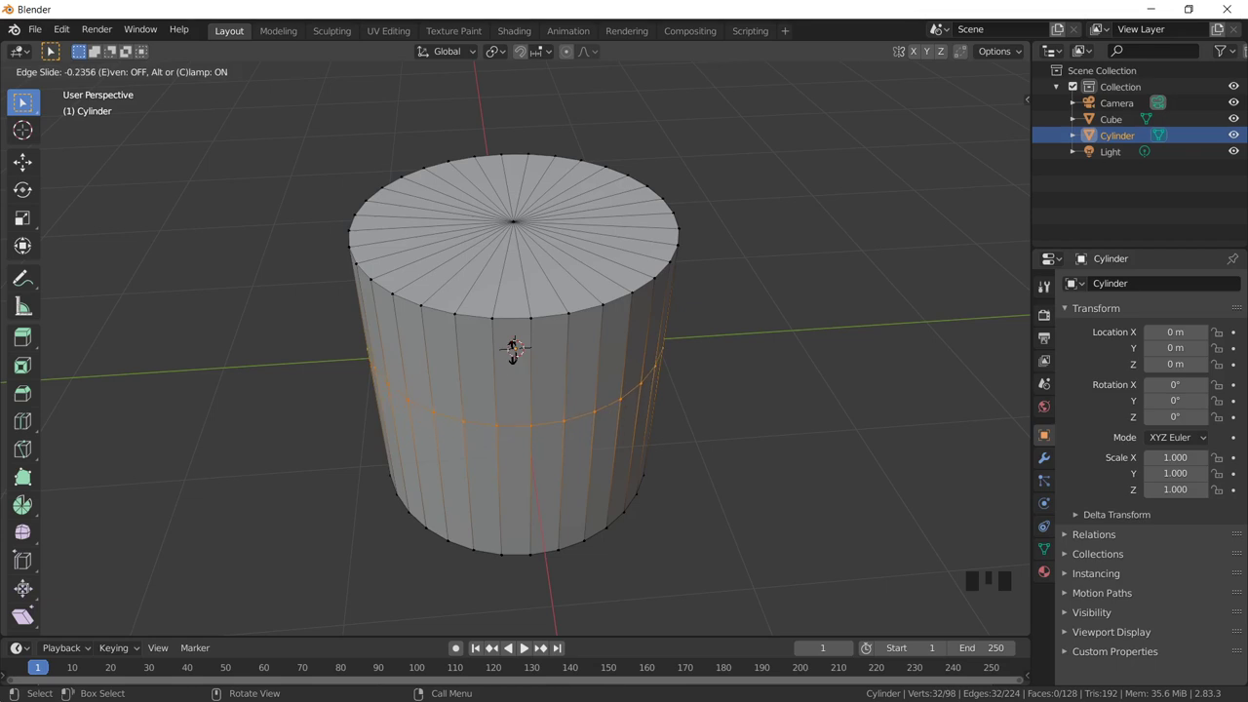
{"action": "left_click", "coordinate": [513, 354]}
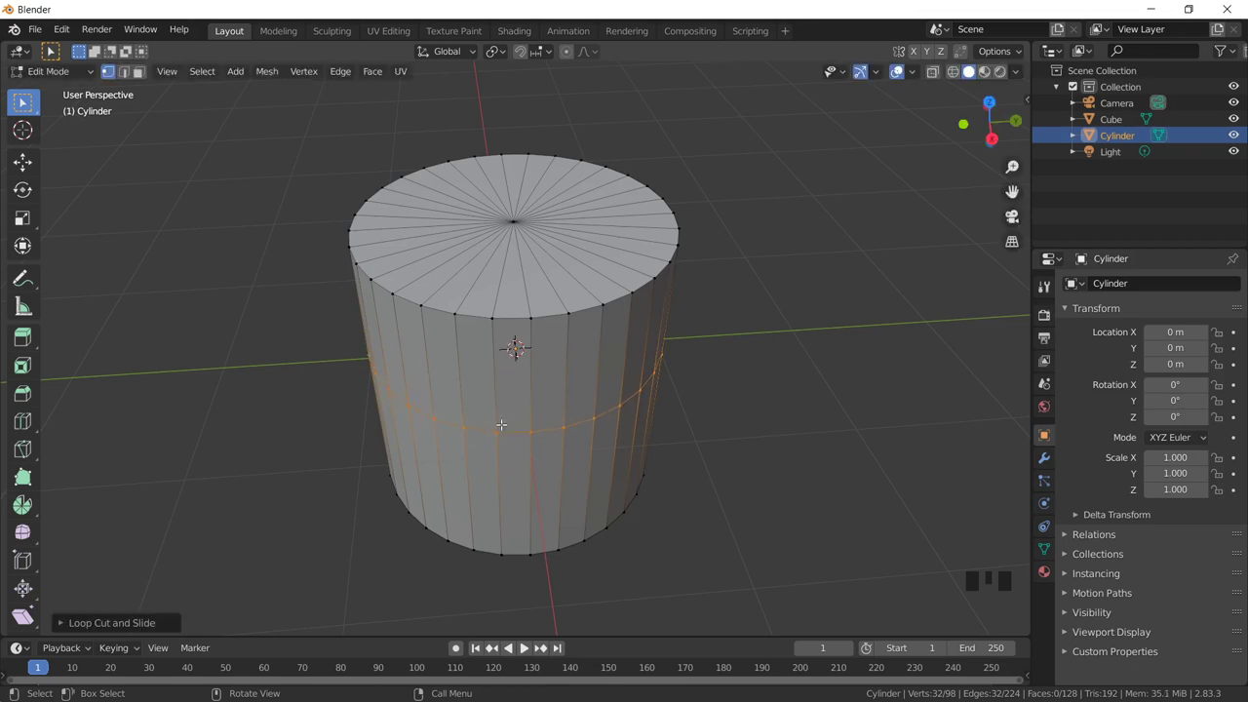
{"action": "key", "text": "s"}
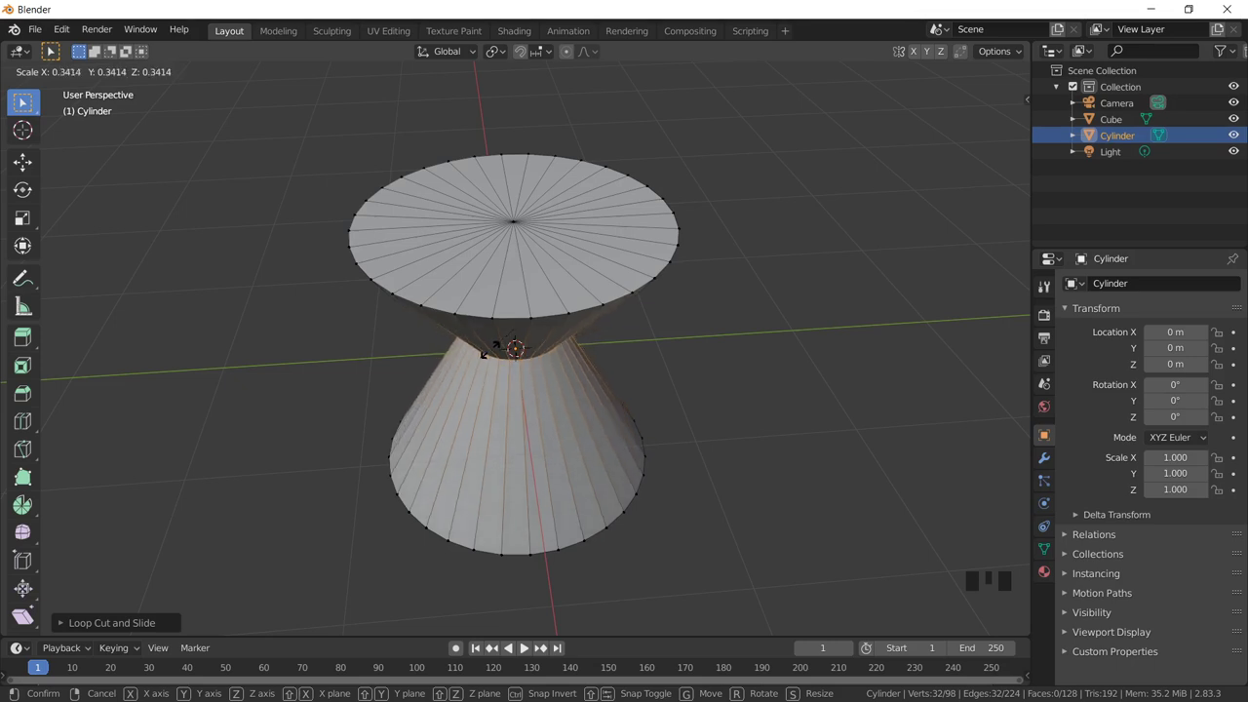
{"action": "left_click", "coordinate": [515, 348]}
{"action": "mouse_move", "coordinate": [515, 348]}
{"action": "middle_mouse_down"}
{"action": "mouse_move", "coordinate": [515, 322]}
{"action": "mouse_move", "coordinate": [504, 401]}
{"action": "mouse_move", "coordinate": [515, 369]}
{"action": "middle_mouse_up"}
{"action": "scroll", "coordinate": [515, 368], "scroll_direction": "up", "scroll_amount": 1}
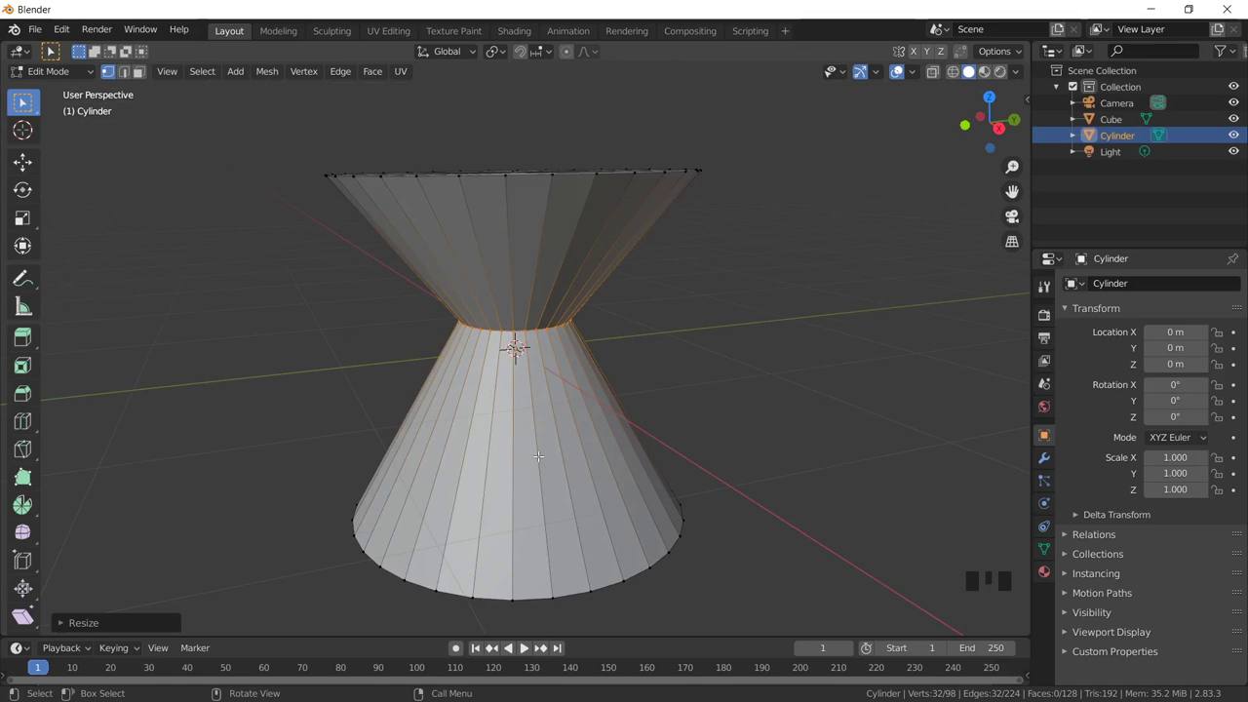
Add an edge loop on the lower cone and widen it to about 1.57 times
{"action": "key", "text": "ctrl+r"}
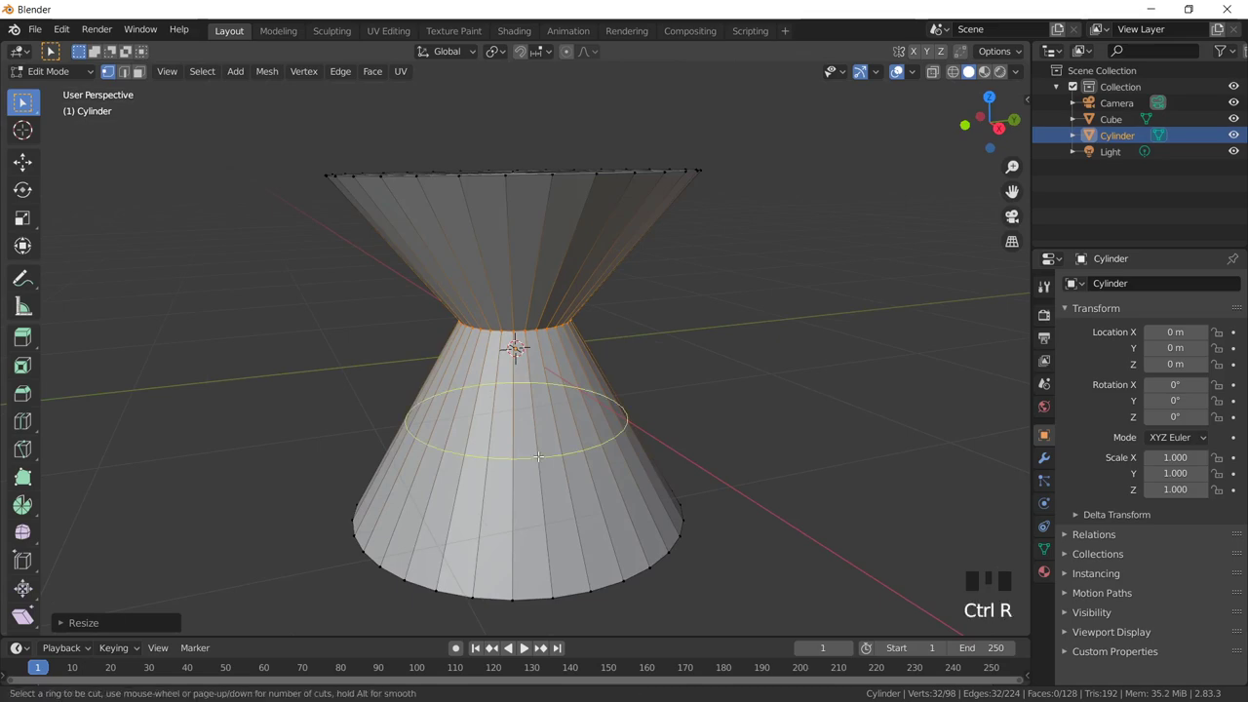
{"action": "left_click", "coordinate": [539, 456]}
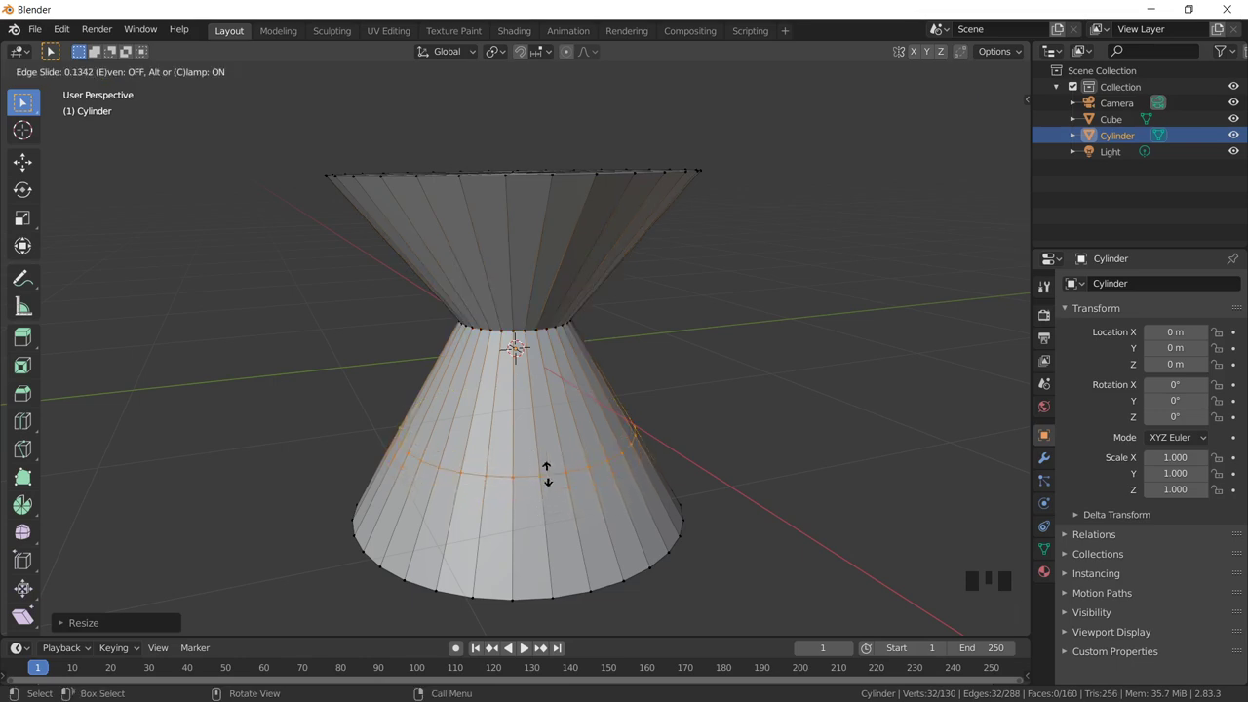
{"action": "left_click", "coordinate": [548, 474]}
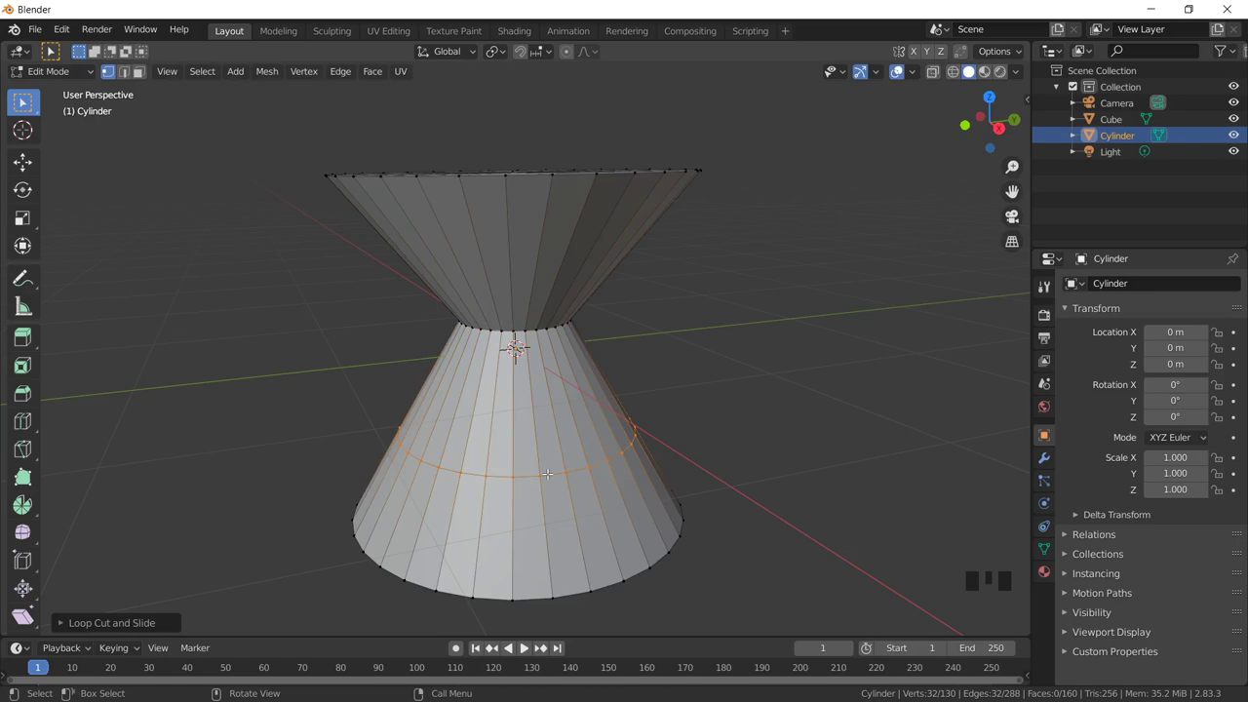
{"action": "key", "text": "s"}
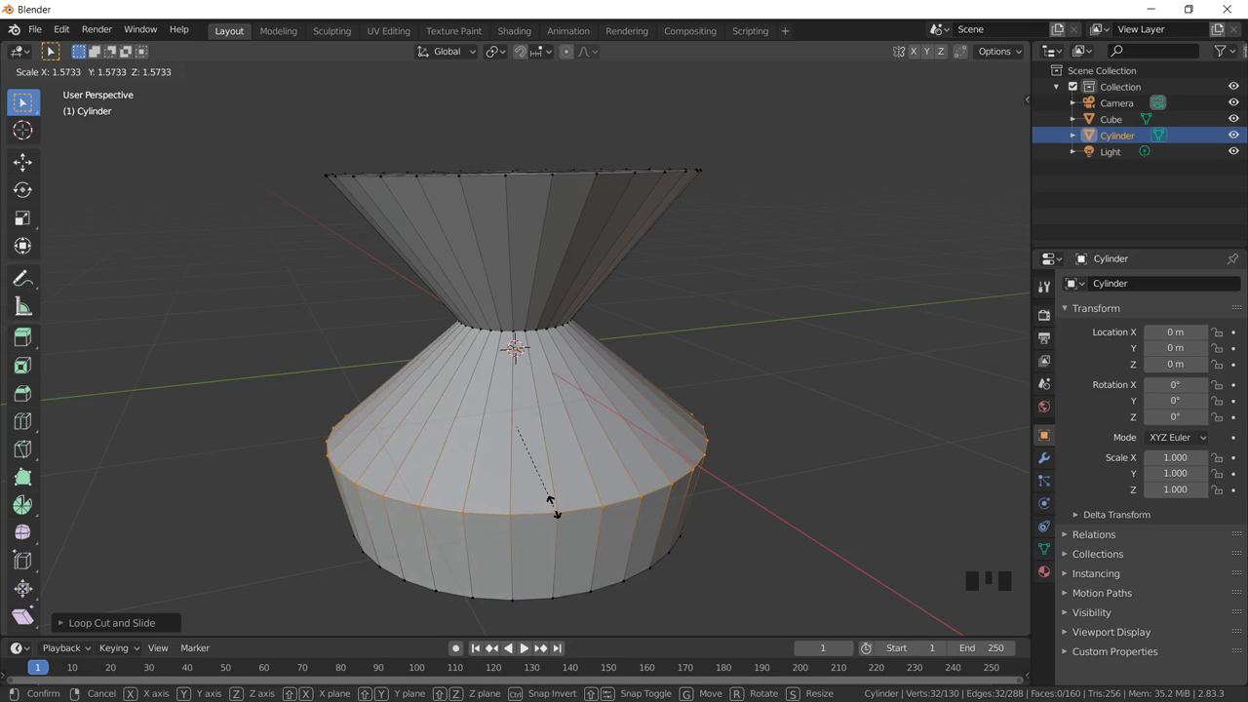
{"action": "left_click", "coordinate": [552, 503]}
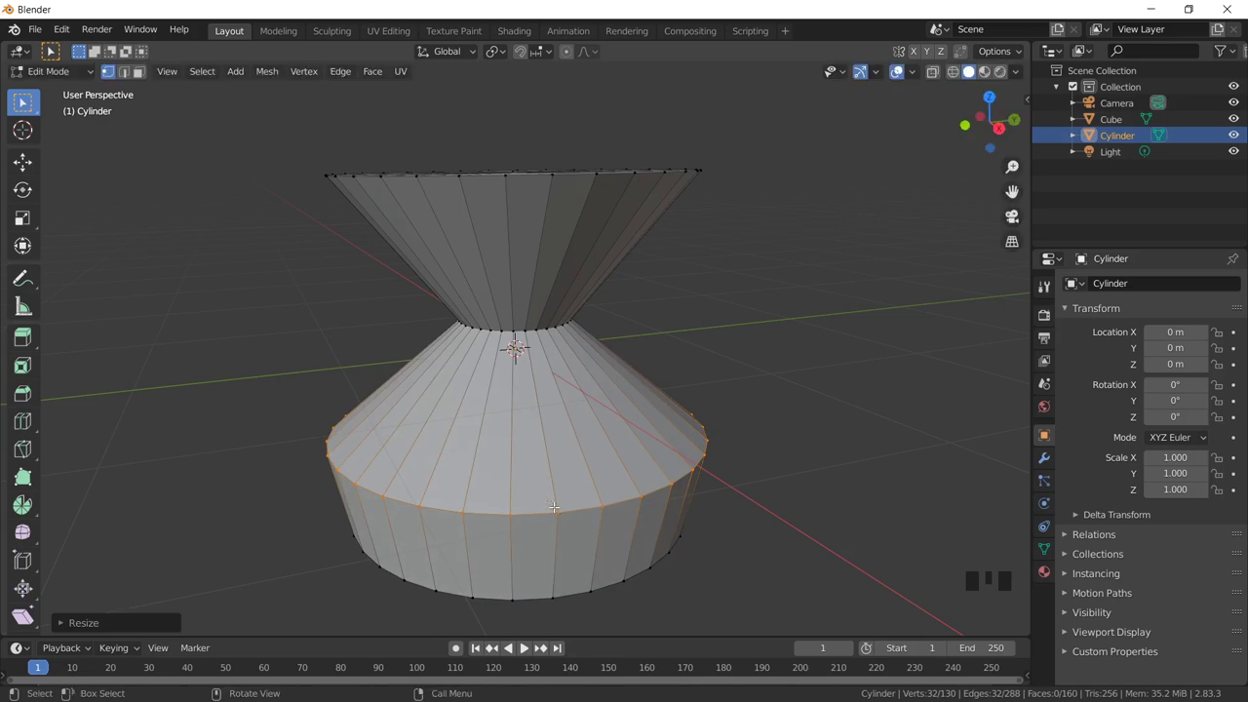
Bevel the widened lower loop into a broad band of faces
{"action": "key", "text": "ctrl+b"}
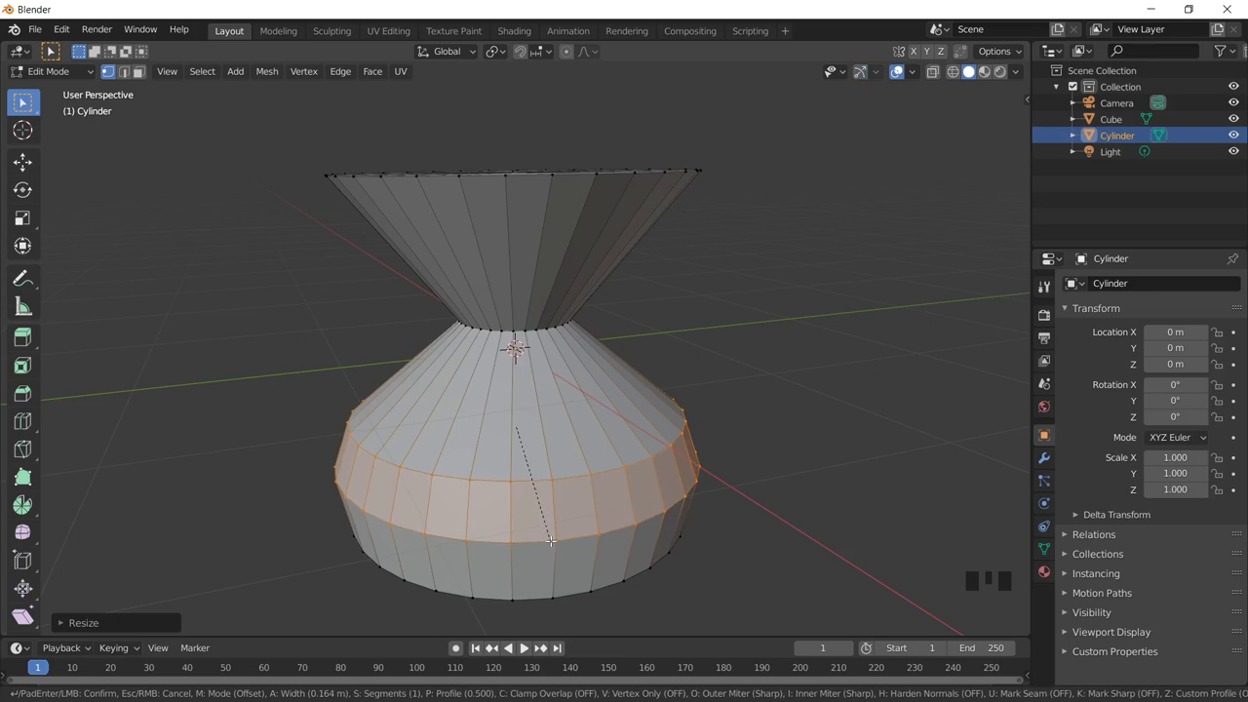
{"action": "left_click", "coordinate": [551, 540]}
{"action": "middle_click_drag", "start_coordinate": [551, 541], "coordinate": [543, 457]}
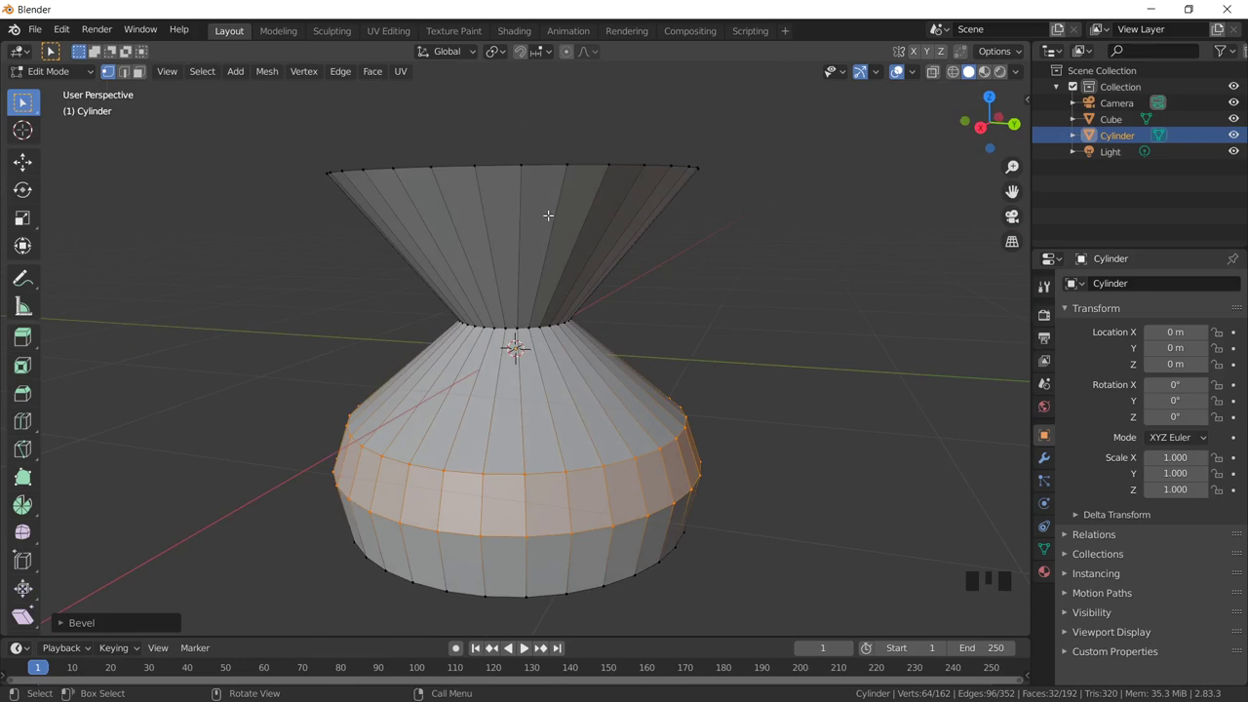
Cut a new edge loop on the upper cone, leaving it unscaled
{"action": "left_click", "coordinate": [481, 221]}
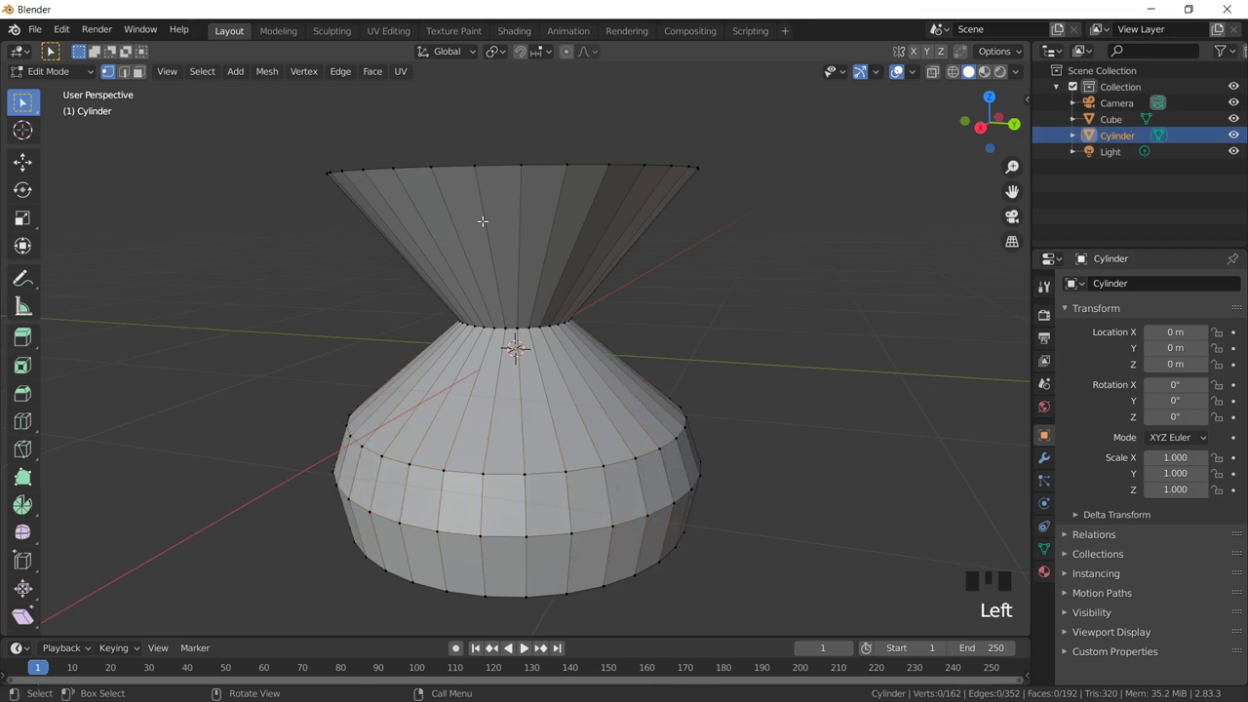
{"action": "key", "text": "ctrl+r"}
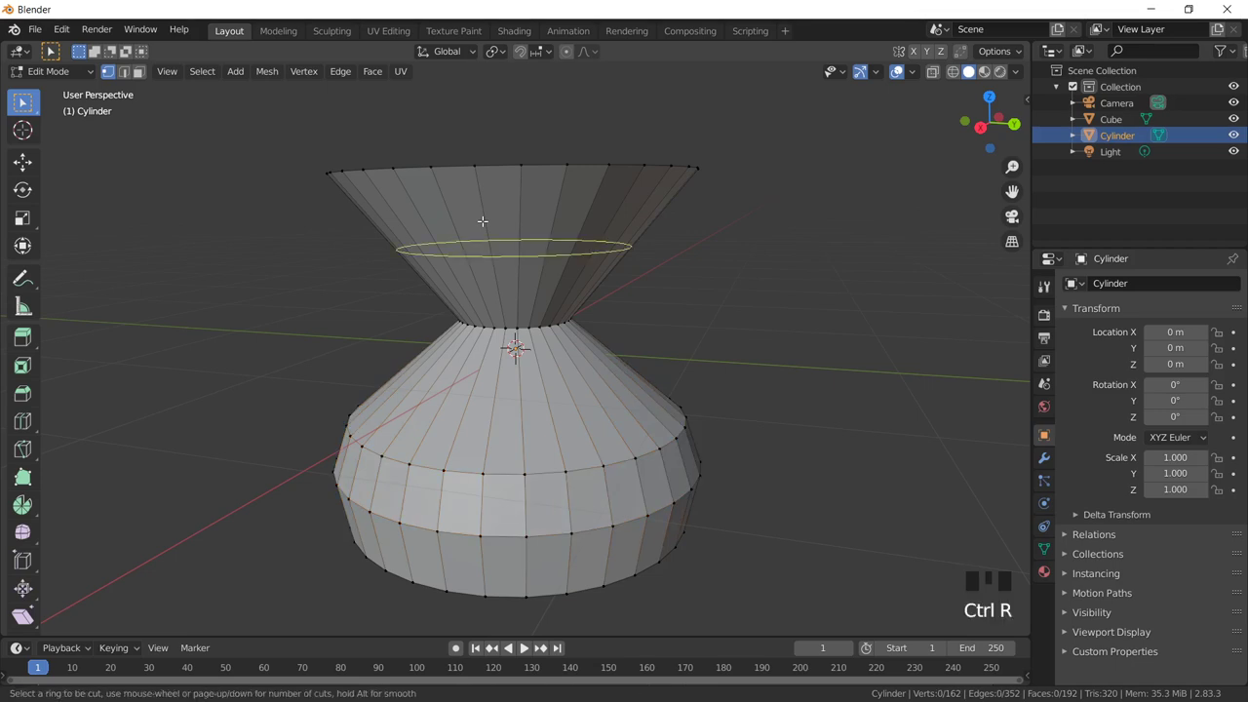
{"action": "left_click", "coordinate": [481, 215]}
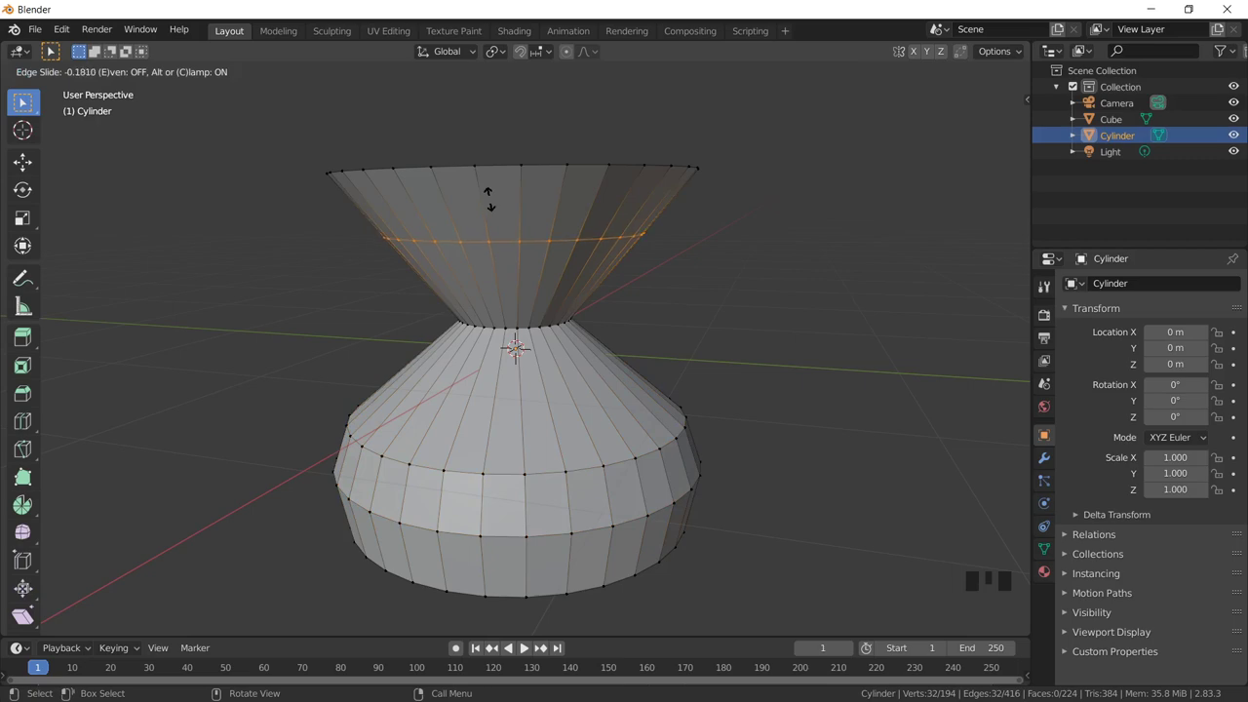
{"action": "left_click", "coordinate": [489, 198]}
{"action": "key", "text": "s"}
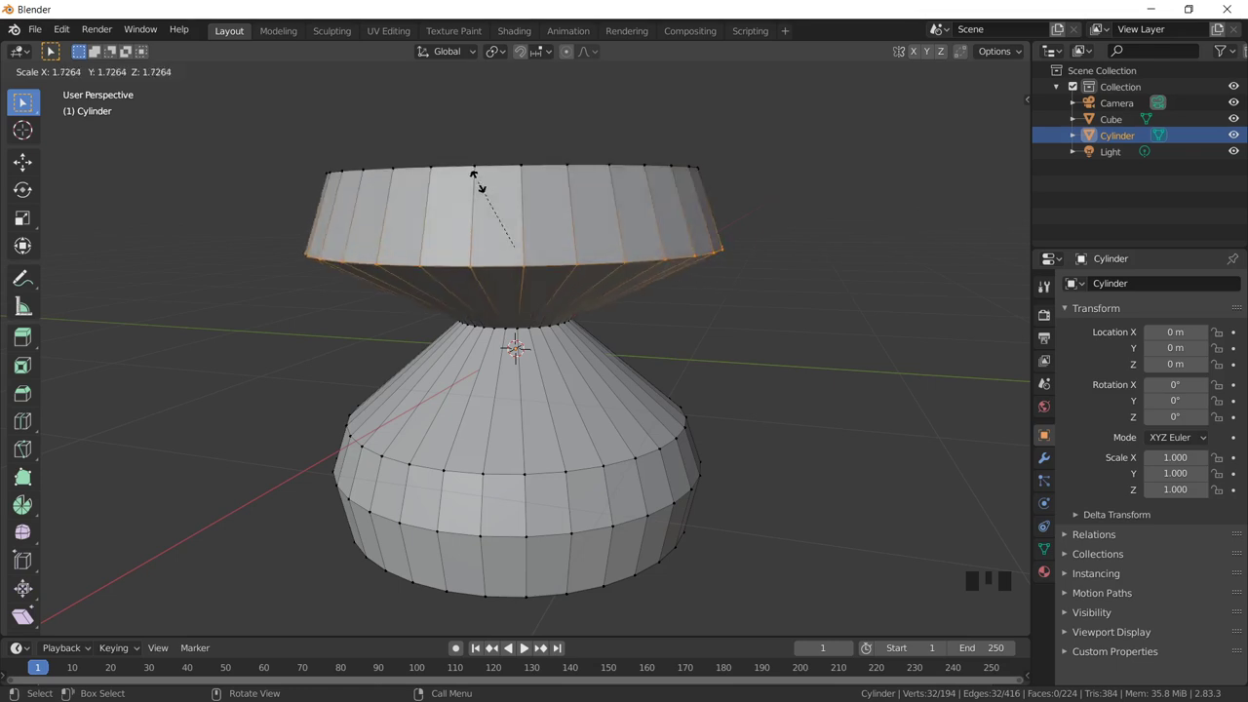
{"action": "right_click", "coordinate": [480, 184]}
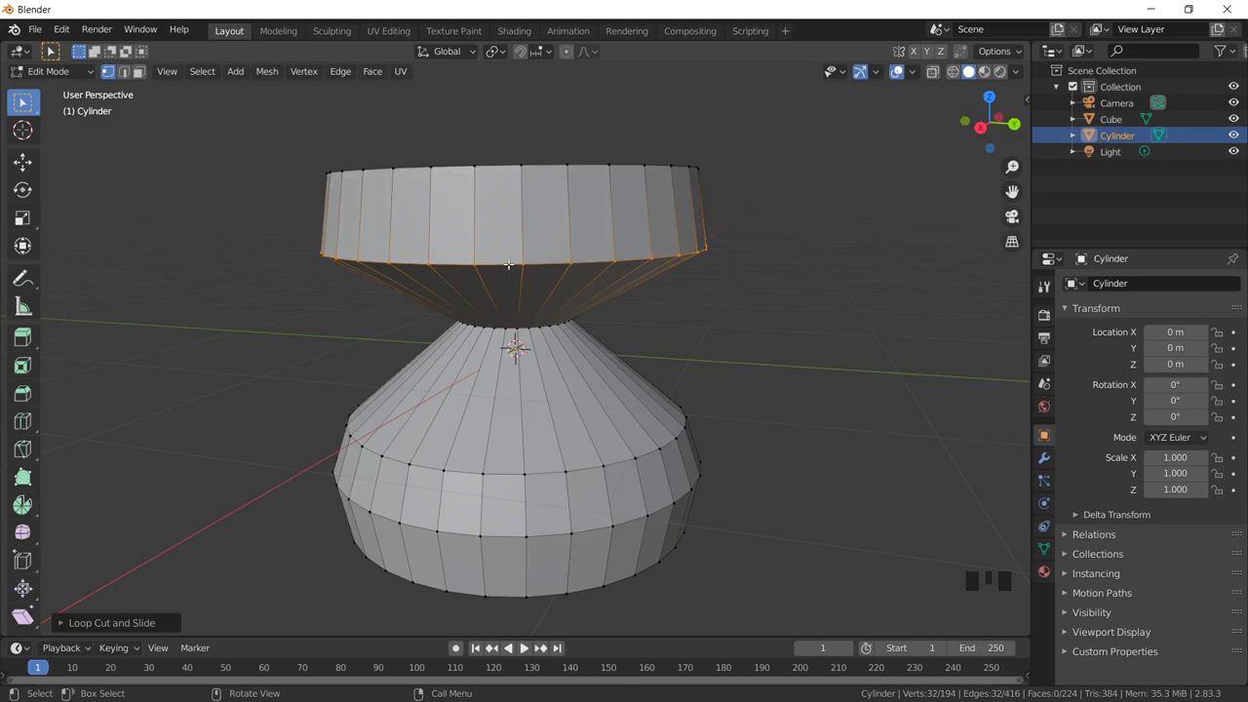
Bevel the upper edge loop into a narrow strip of faces
{"action": "key", "text": "ctrl+b"}
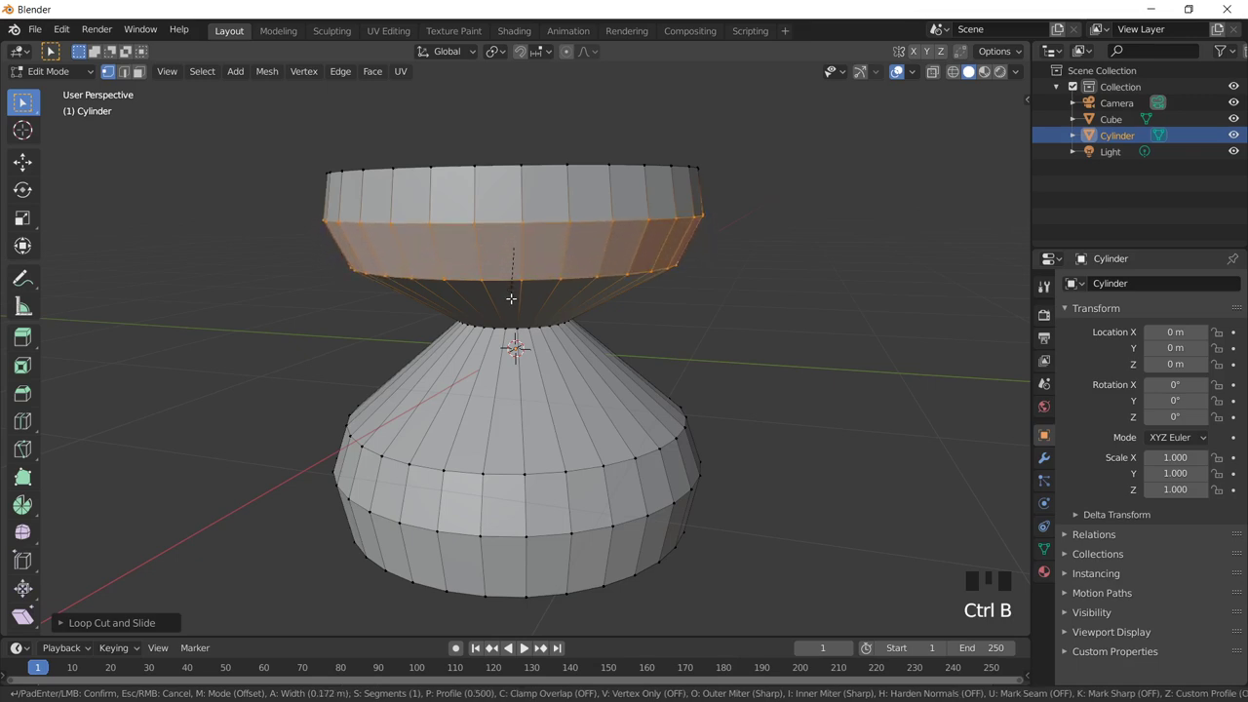
{"action": "left_click", "coordinate": [514, 293]}
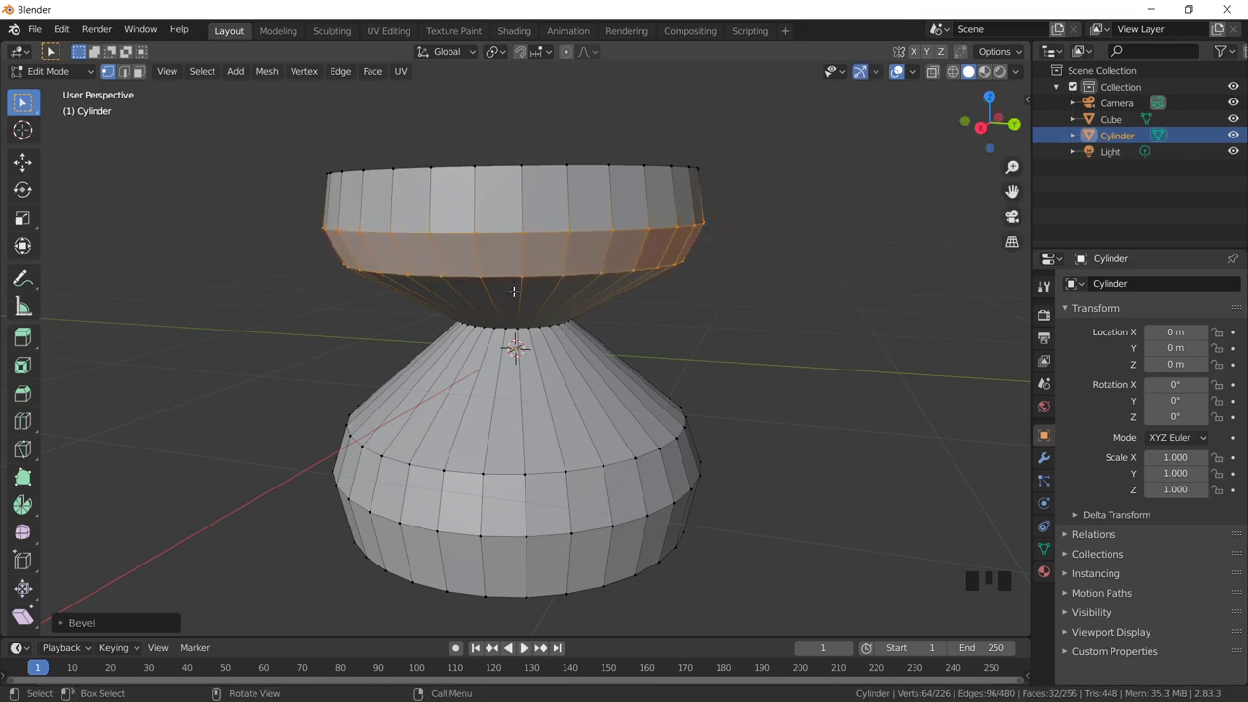
{"action": "middle_click_drag", "start_coordinate": [613, 312], "coordinate": [686, 339]}
{"action": "key", "text": "Tab"}
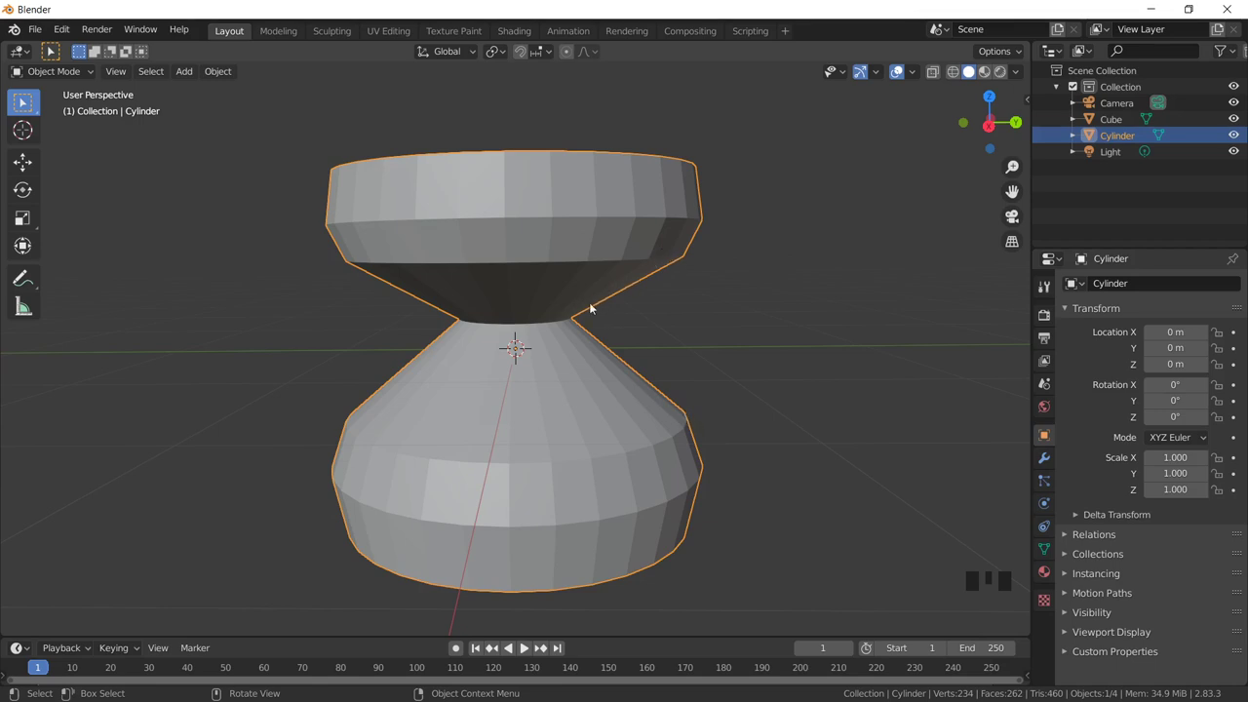
{"action": "key", "text": "Tab"}
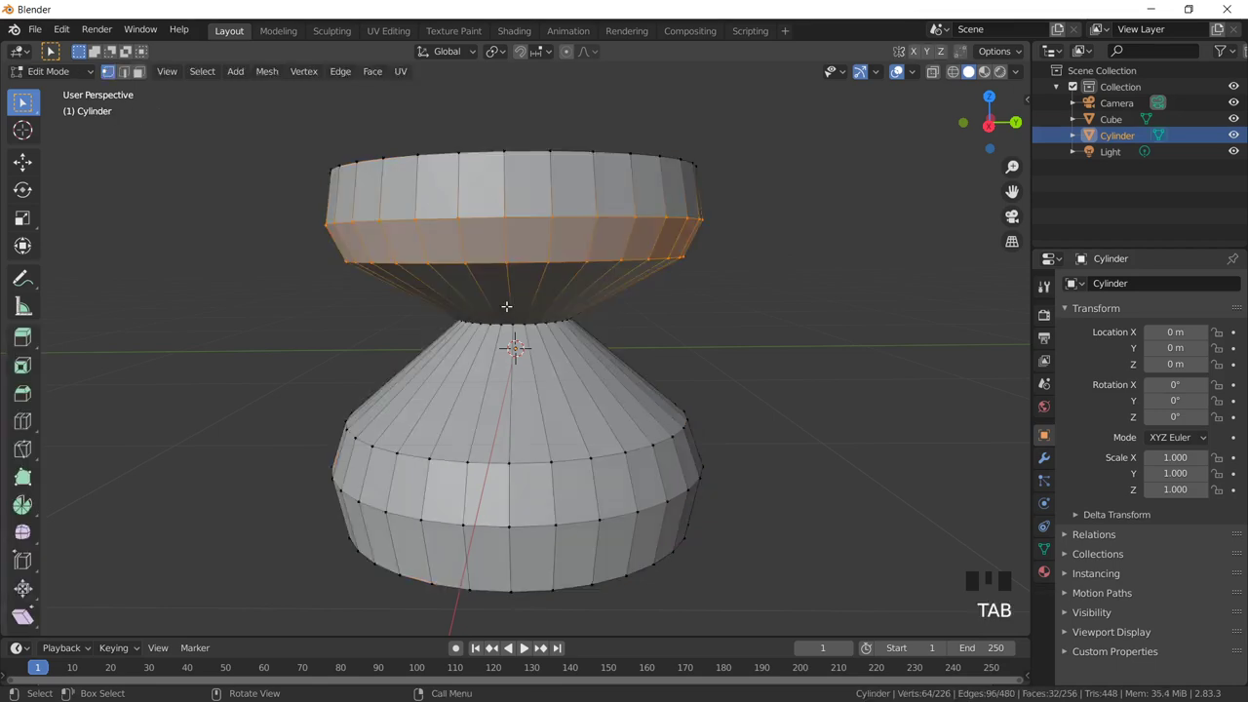
Select all seven horizontal edge loops, top rim to bottom, and start bevelling them
{"action": "left_click", "coordinate": [519, 152]}
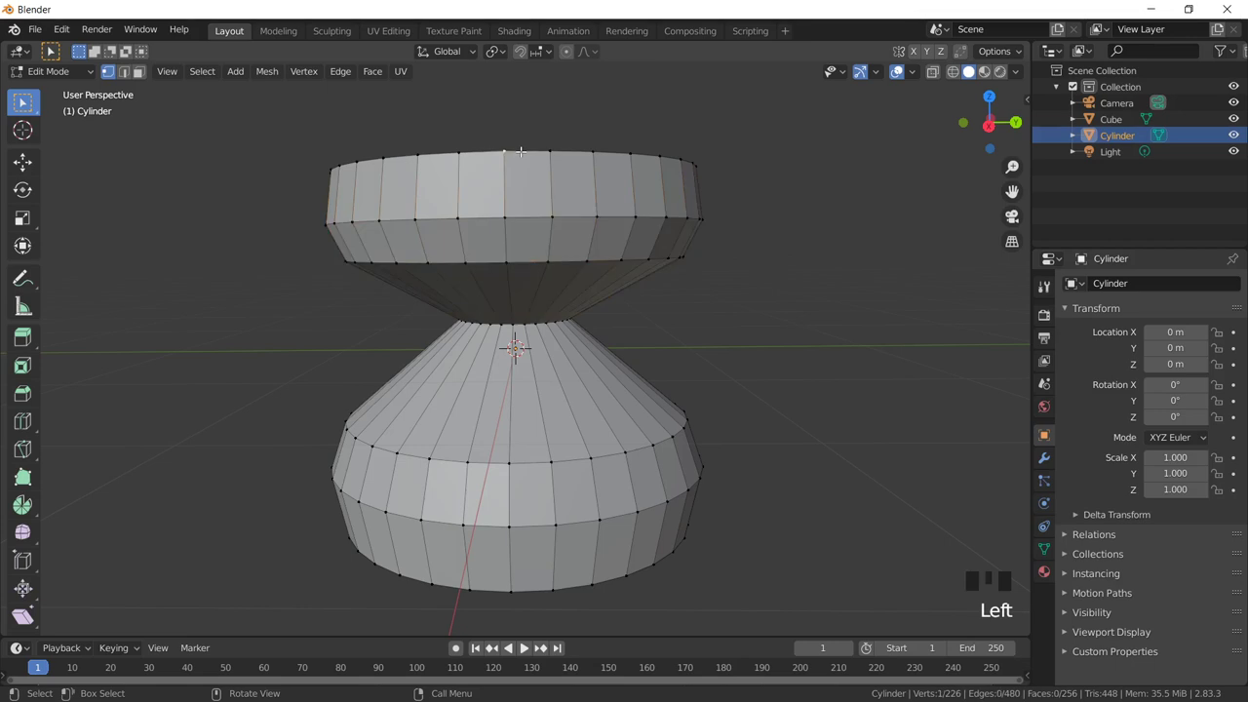
{"action": "left_click", "coordinate": [520, 153], "text": "alt+shift"}
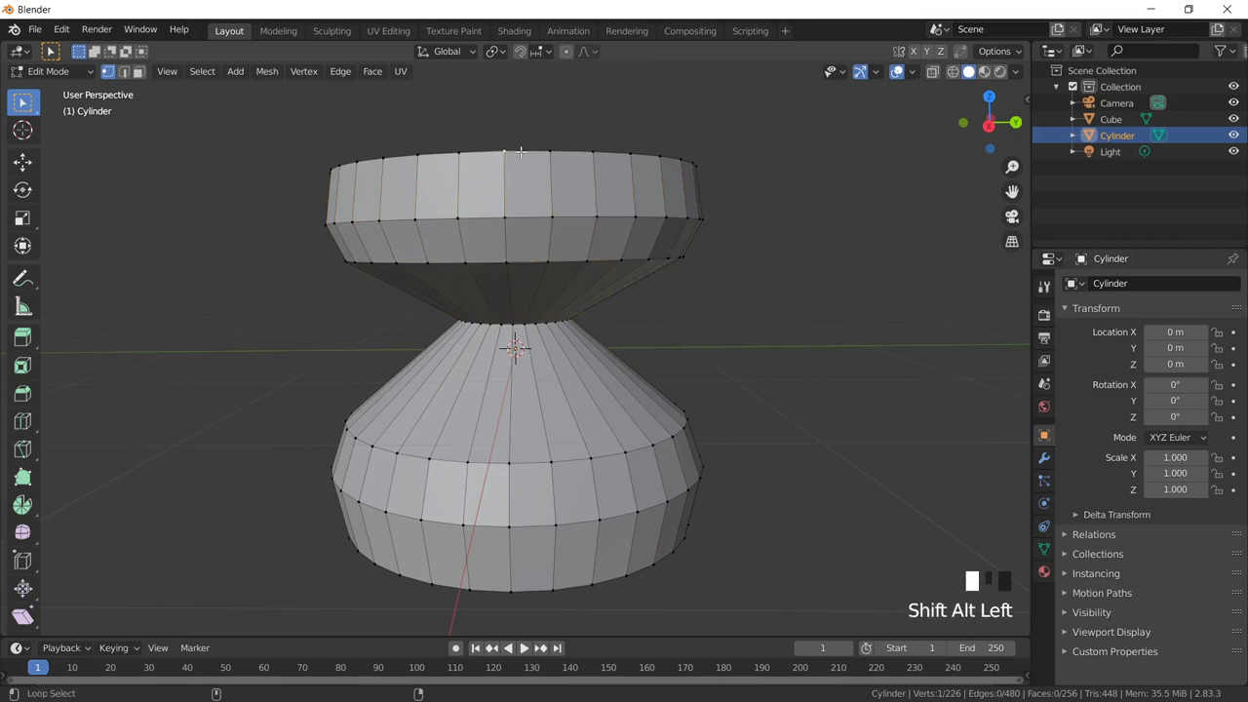
{"action": "left_click", "coordinate": [529, 215], "text": "alt+shift"}
{"action": "left_click", "coordinate": [536, 263], "text": "alt+shift"}
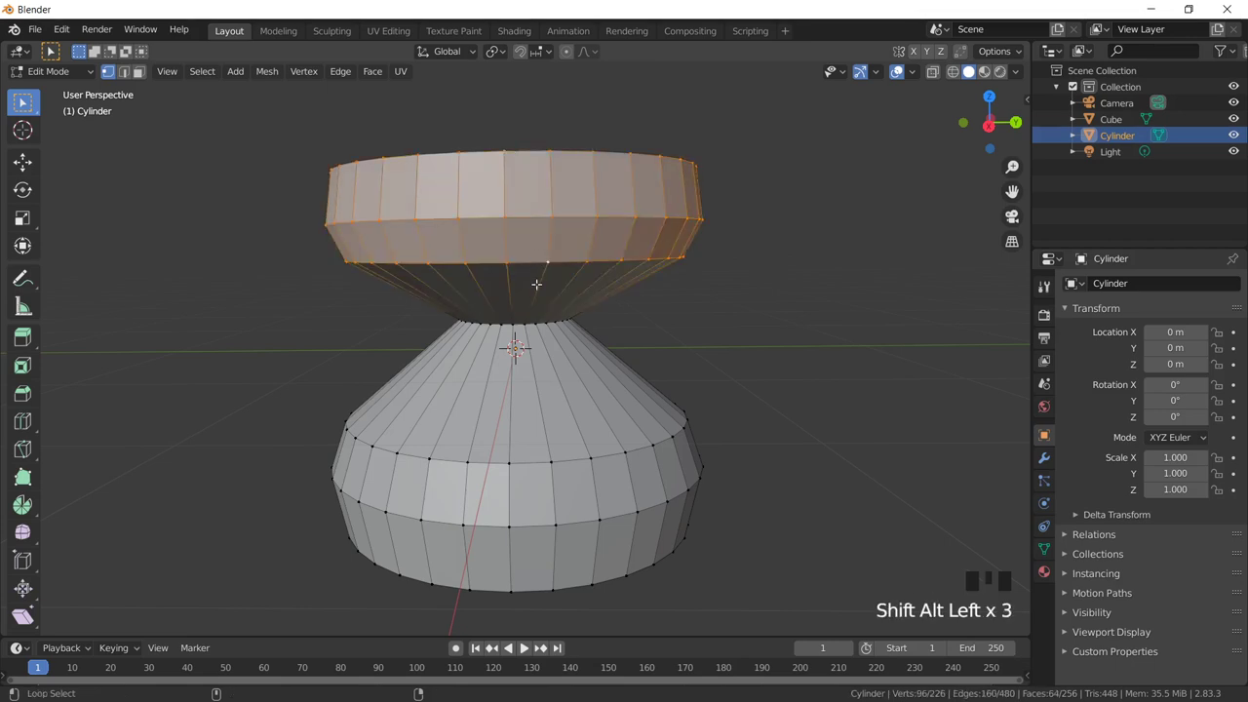
{"action": "left_click", "coordinate": [539, 323], "text": "alt+shift"}
{"action": "left_click", "coordinate": [548, 463], "text": "alt+shift"}
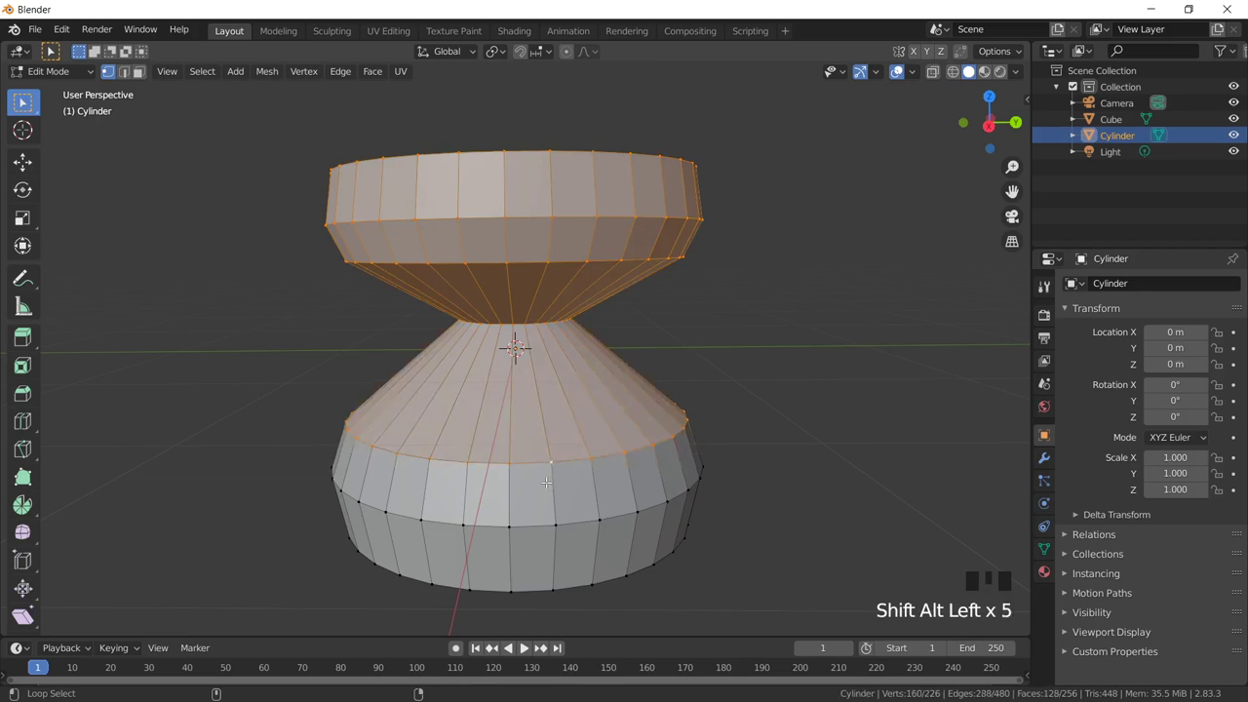
{"action": "left_click", "coordinate": [545, 527], "text": "alt+shift"}
{"action": "left_click", "coordinate": [536, 589], "text": "alt+shift"}
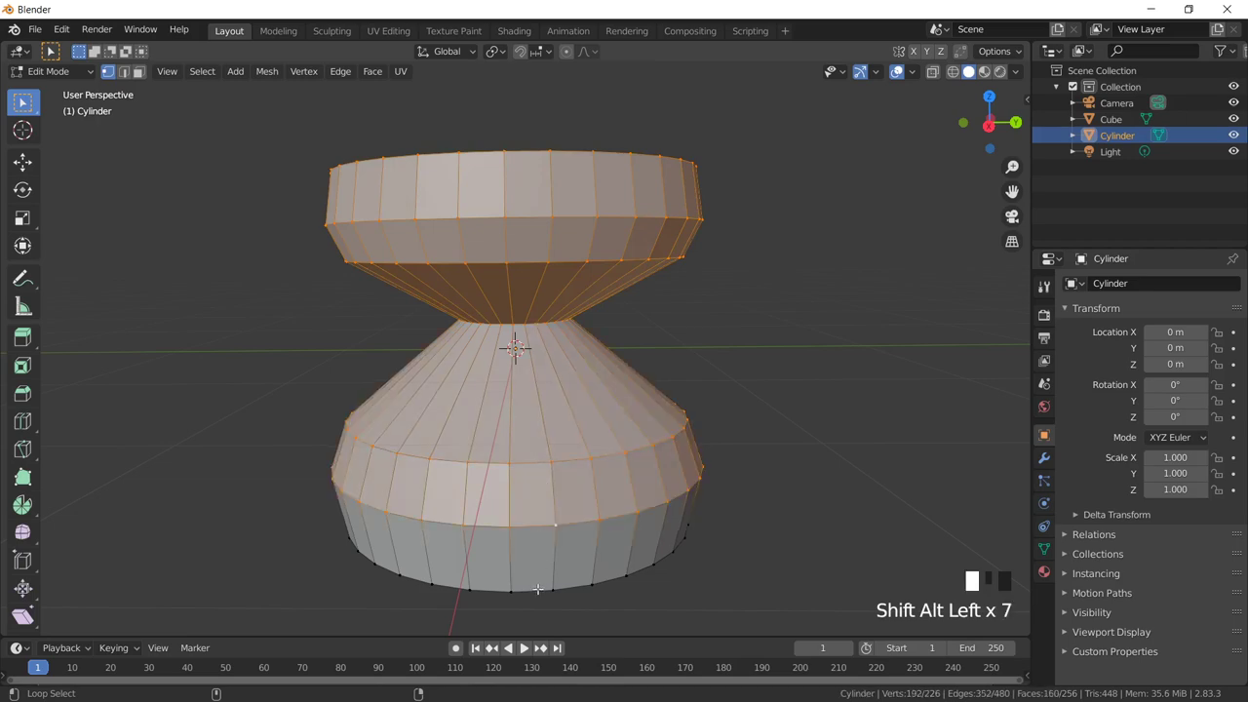
{"action": "key", "text": "ctrl+b"}
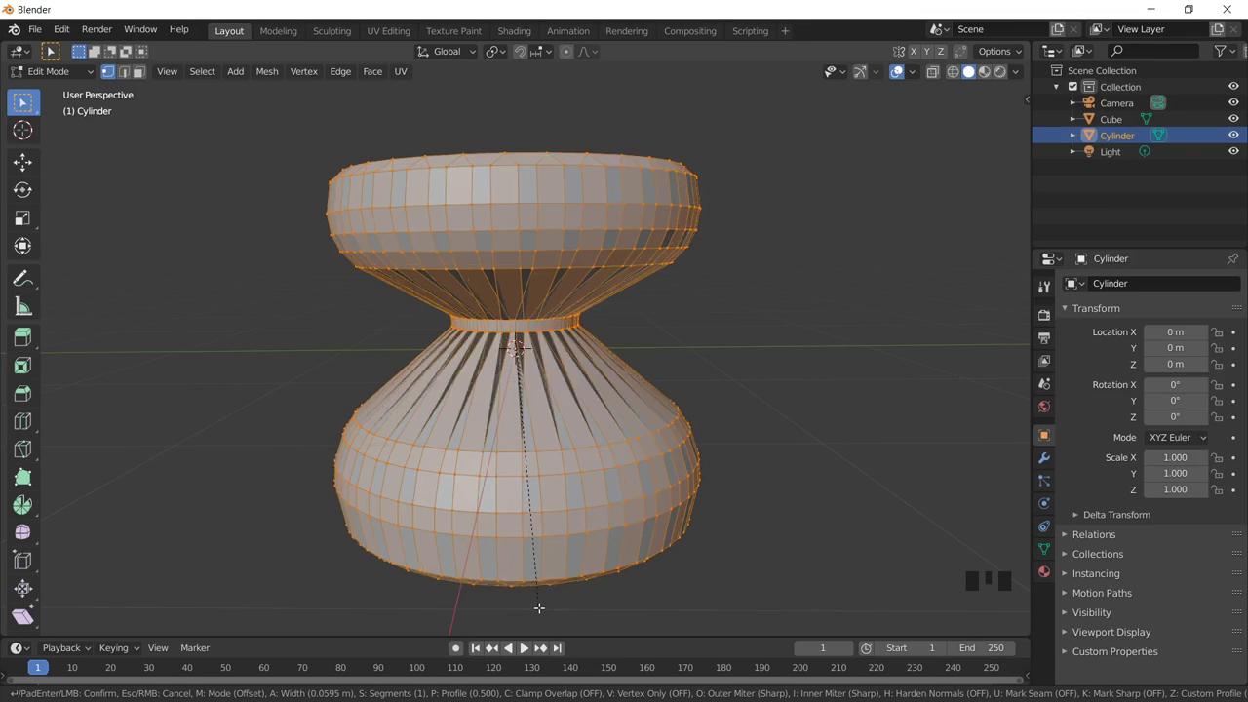
Confirm the rim bevel, giving an 842-vertex hourglass, and return to Object Mode
{"action": "left_click", "coordinate": [539, 608]}
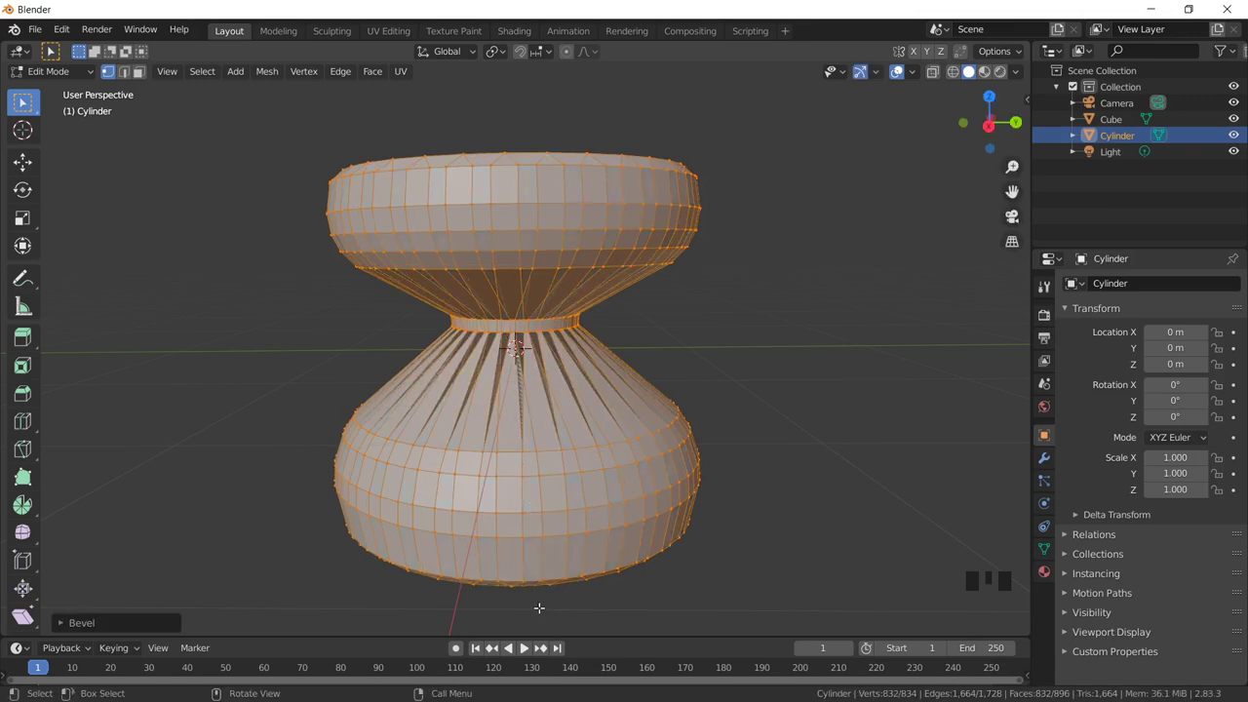
{"action": "key", "text": "Tab"}
{"action": "middle_click_drag", "start_coordinate": [676, 415], "coordinate": [505, 404]}
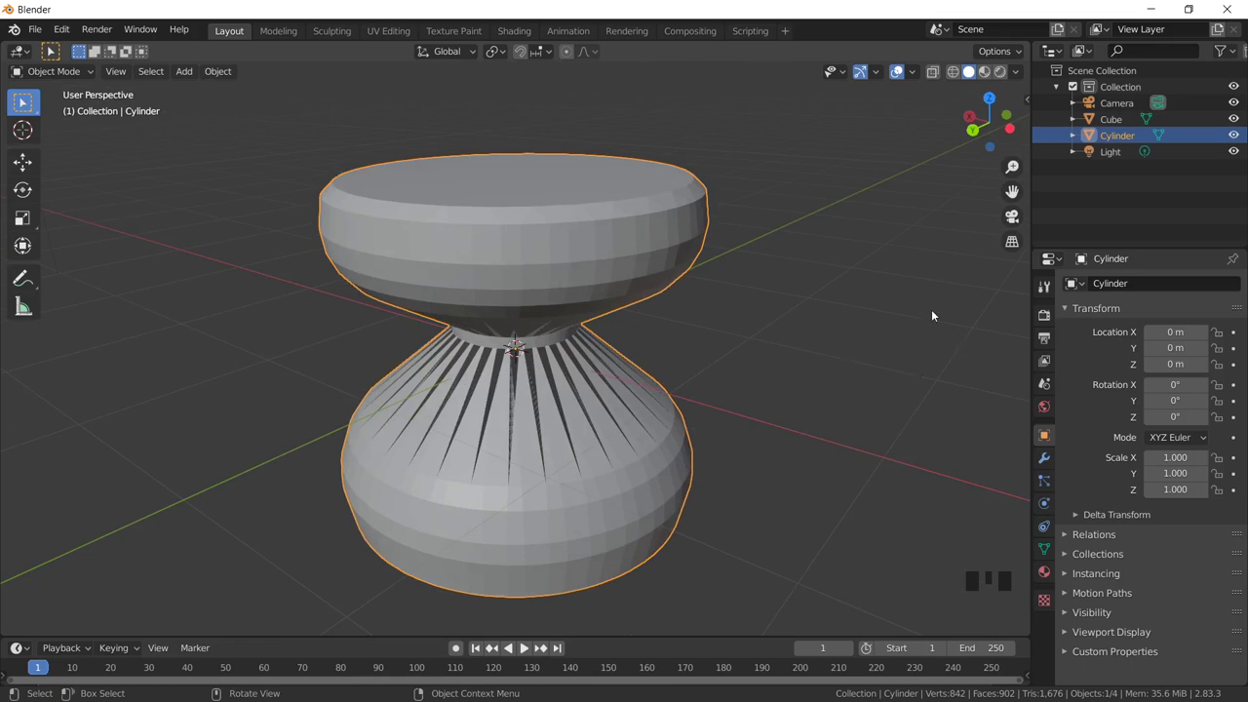
{"action": "scroll", "coordinate": [840, 354], "scroll_direction": "up", "scroll_amount": 3}
{"action": "scroll", "coordinate": [839, 354], "scroll_direction": "down", "scroll_amount": 6}
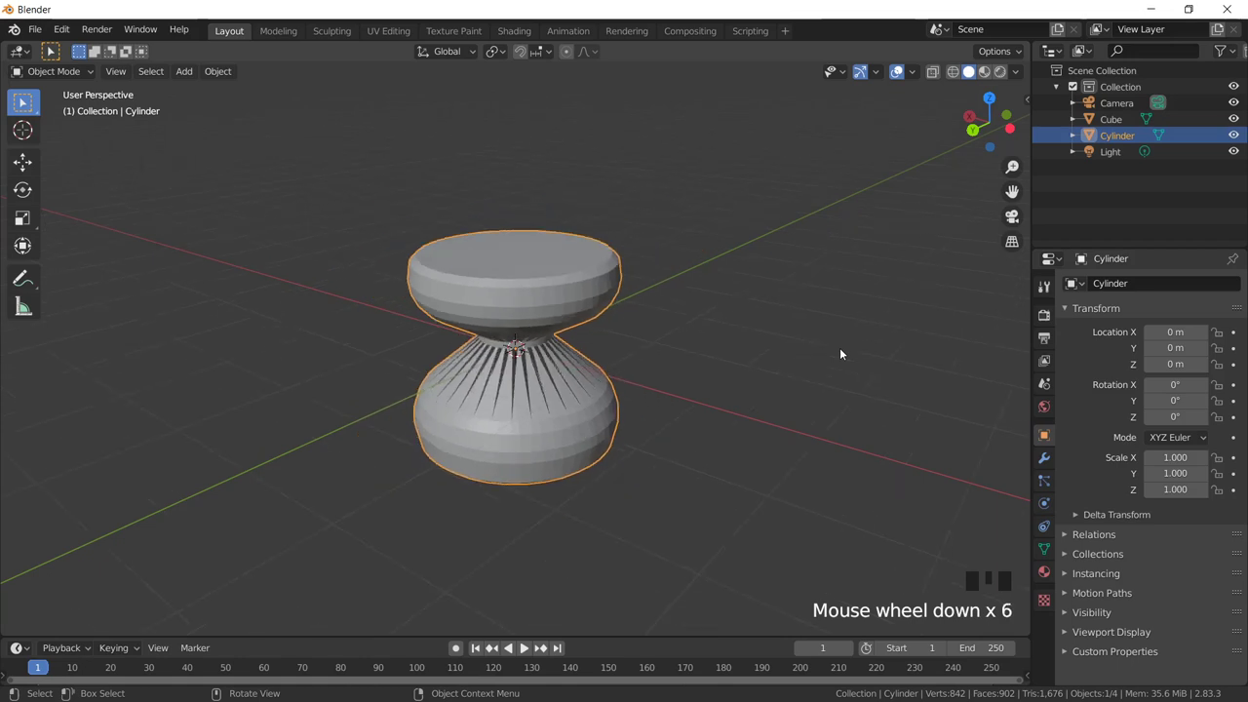
{"action": "scroll", "coordinate": [894, 348], "scroll_direction": "down", "scroll_amount": 3}
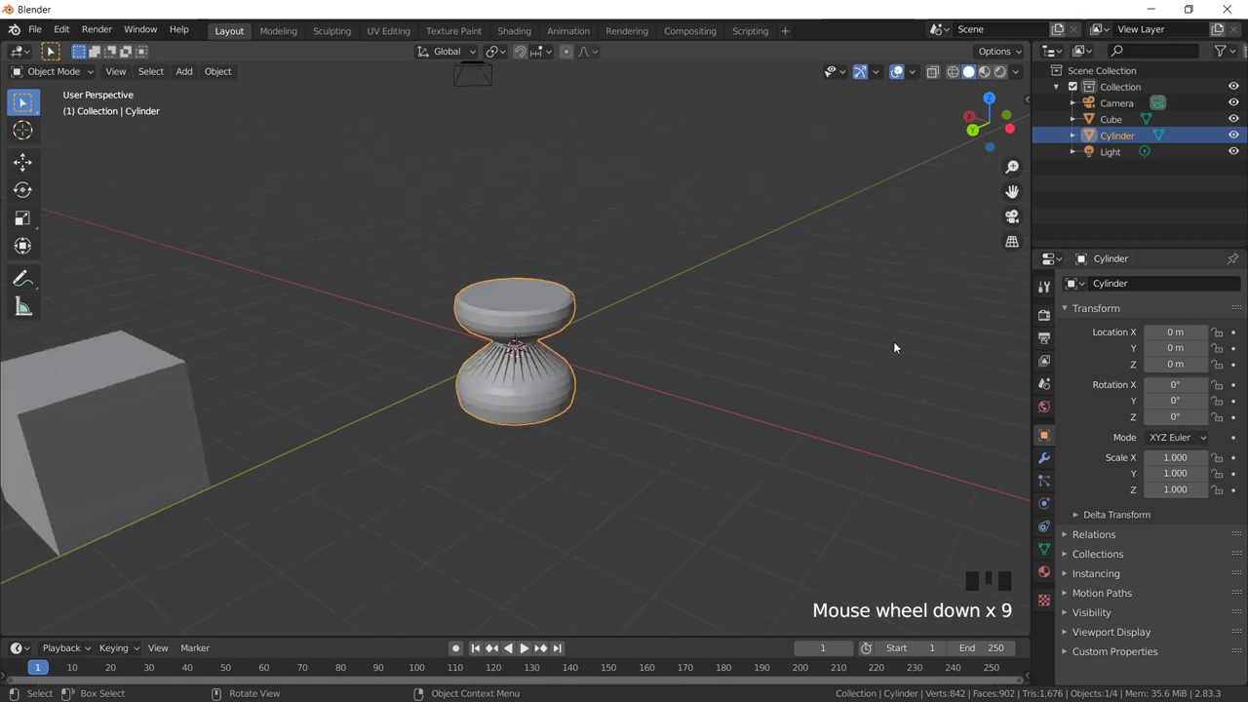
Shift the hourglass slightly and place the cube beside it, near X 3.95 m, Y 3.76 m
{"action": "middle_click_drag", "start_coordinate": [393, 416], "coordinate": [573, 400]}
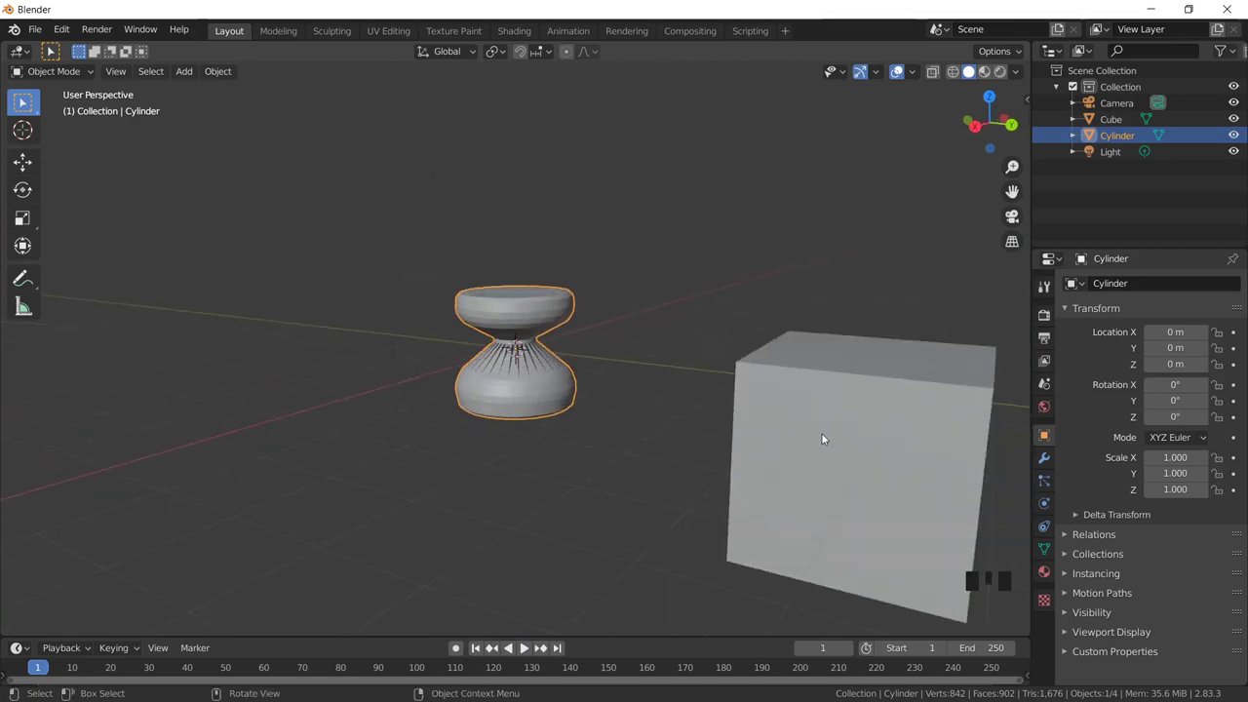
{"action": "left_click", "coordinate": [500, 380]}
{"action": "key", "text": "g"}
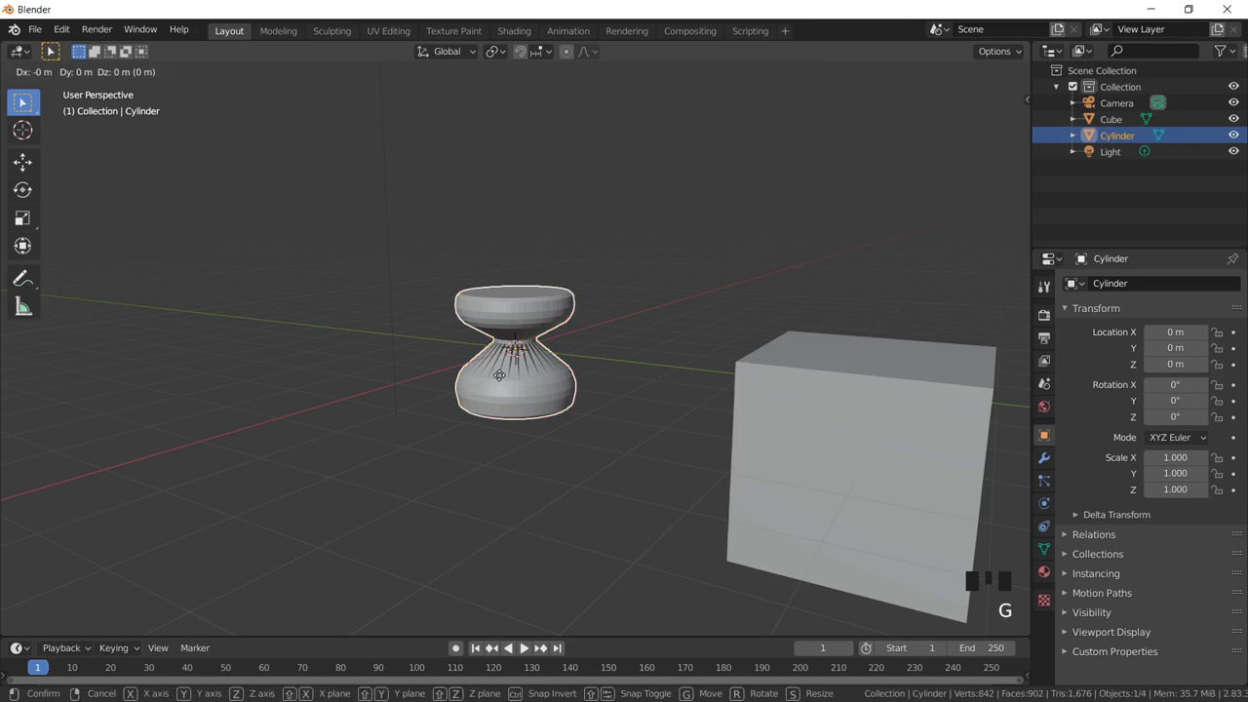
{"action": "left_click", "coordinate": [421, 375]}
{"action": "left_click", "coordinate": [837, 452]}
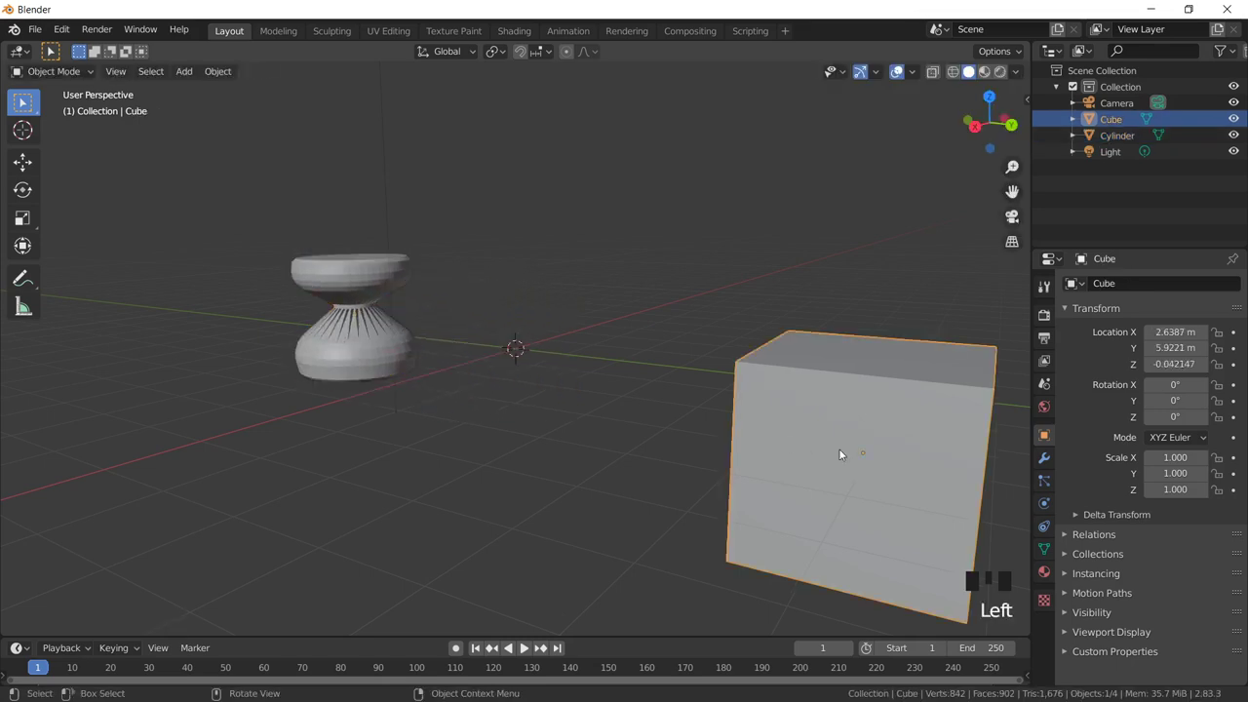
{"action": "key", "text": "g"}
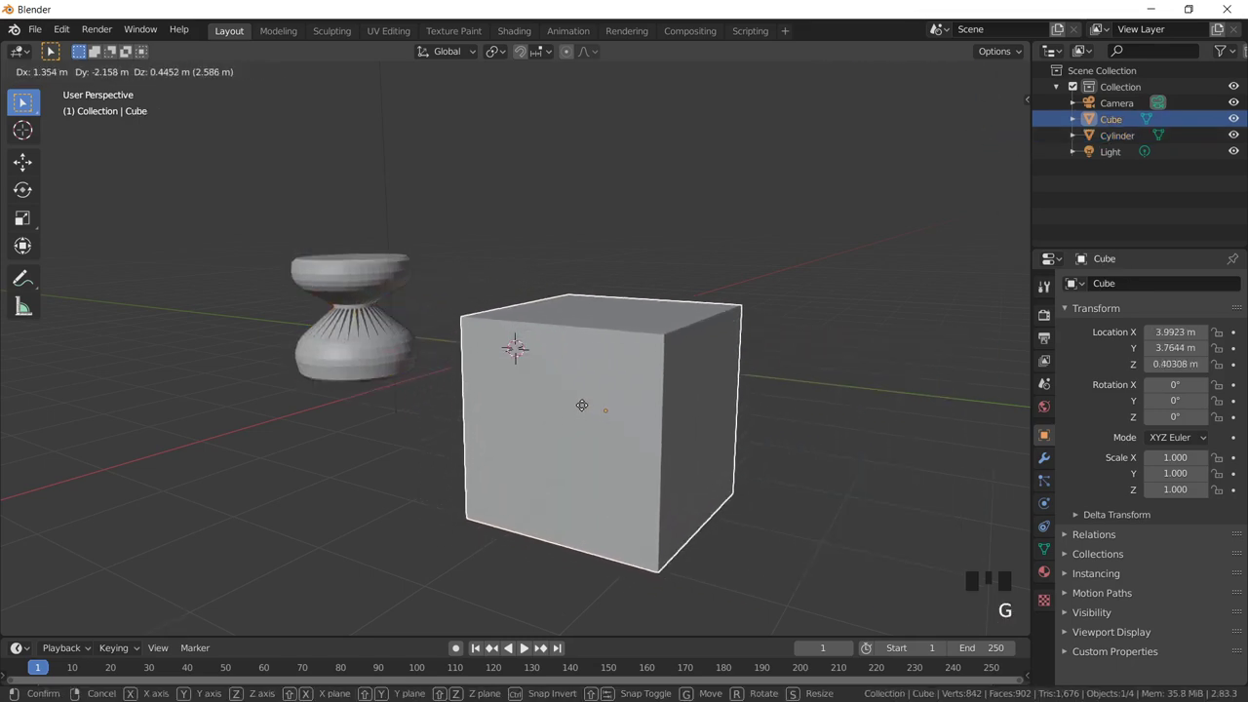
{"action": "left_click", "coordinate": [588, 391]}
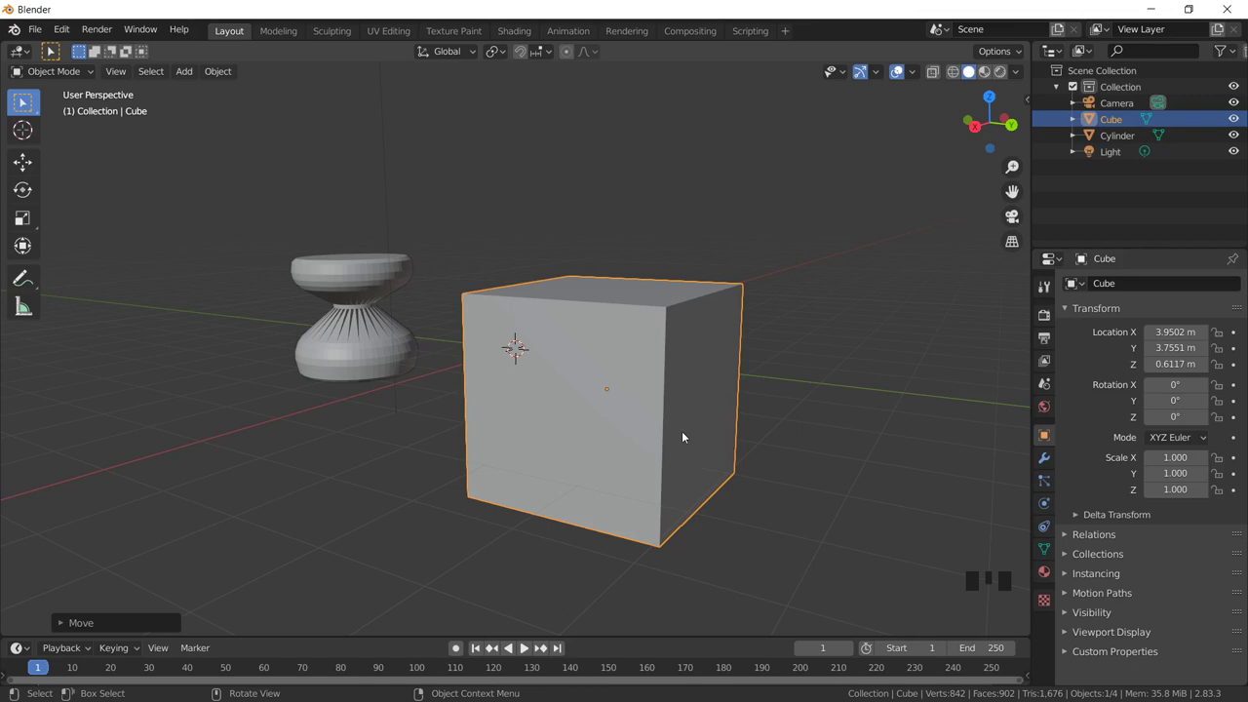
Give the cube's material a bright red base colour with Use Nodes turned off
{"action": "left_click", "coordinate": [1043, 573]}
{"action": "left_click", "coordinate": [1148, 420]}
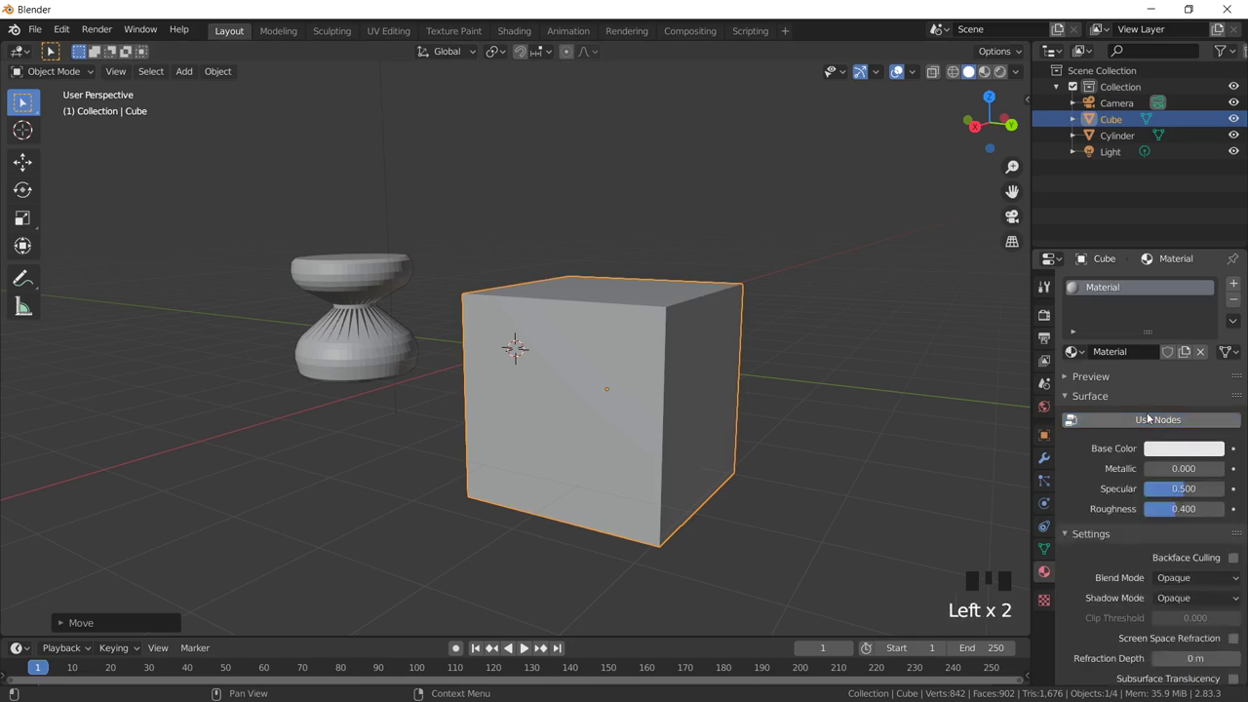
{"action": "left_click", "coordinate": [1170, 450]}
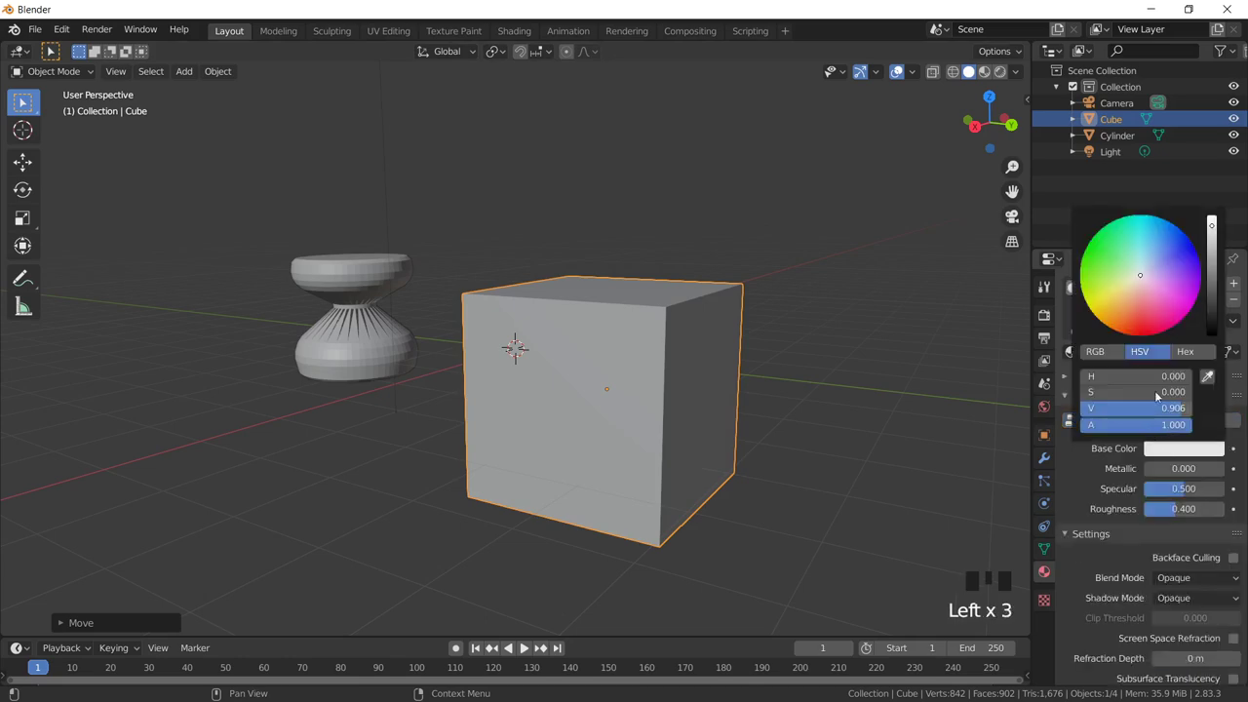
{"action": "left_click_drag", "start_coordinate": [1140, 277], "coordinate": [1144, 332]}
{"action": "left_click", "coordinate": [1063, 481]}
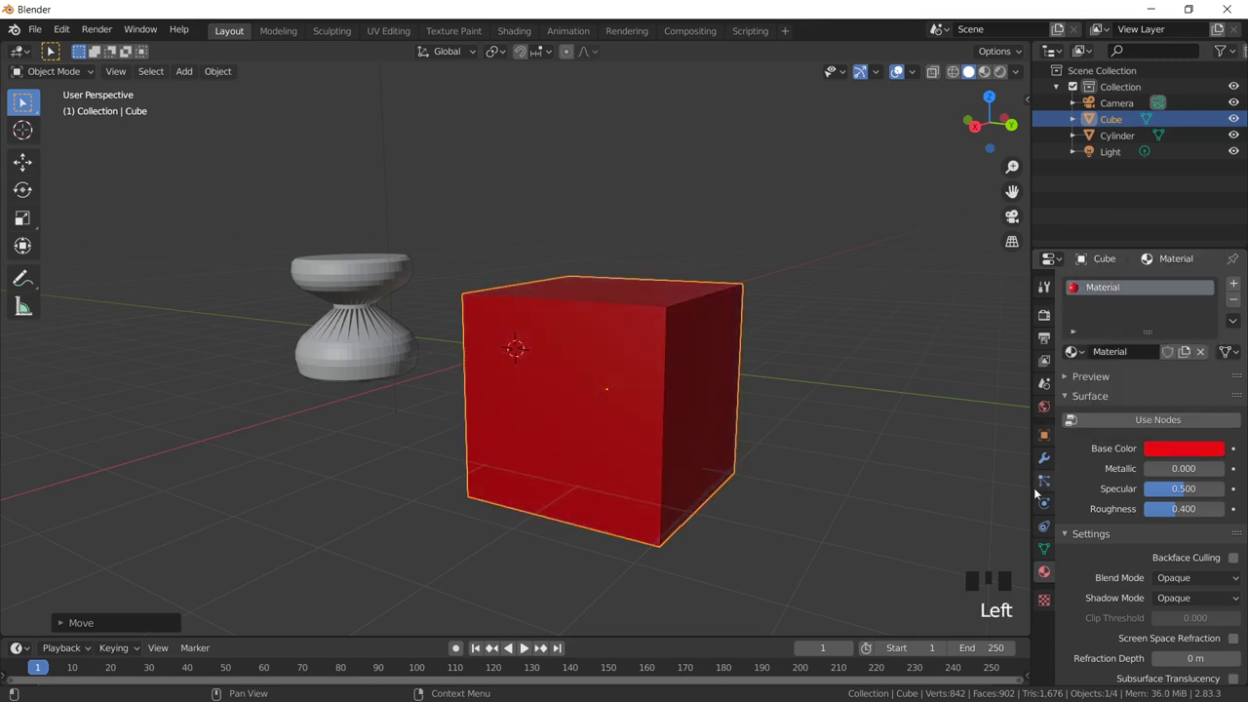
{"action": "left_click", "coordinate": [1046, 460]}
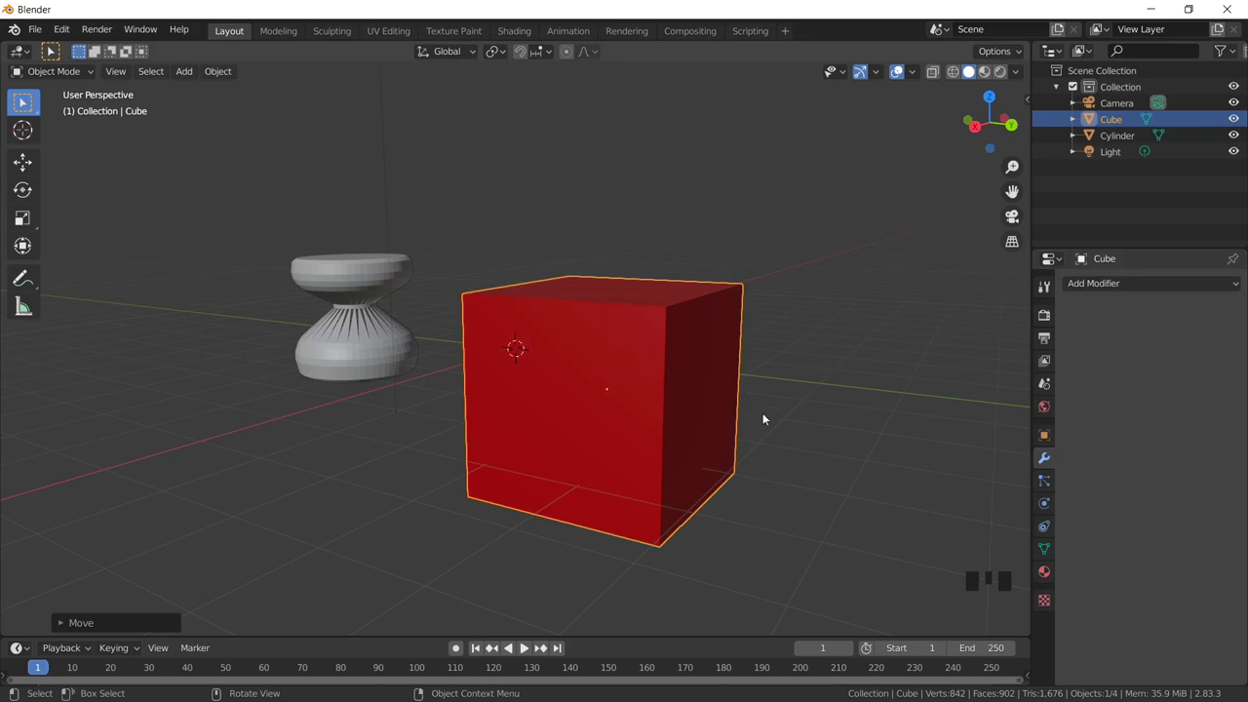
Add a Bevel modifier with 0.1 m offset and 1 segment to the red cube
{"action": "left_click", "coordinate": [1191, 283]}
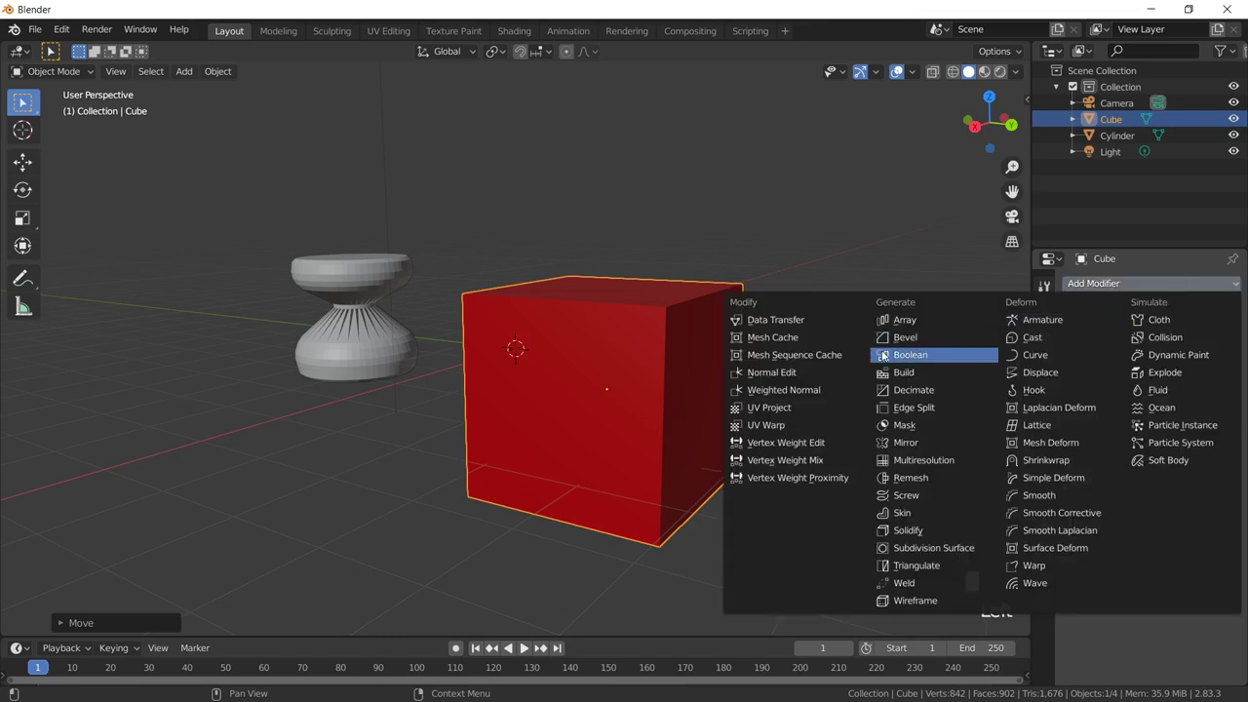
{"action": "left_click", "coordinate": [906, 338]}
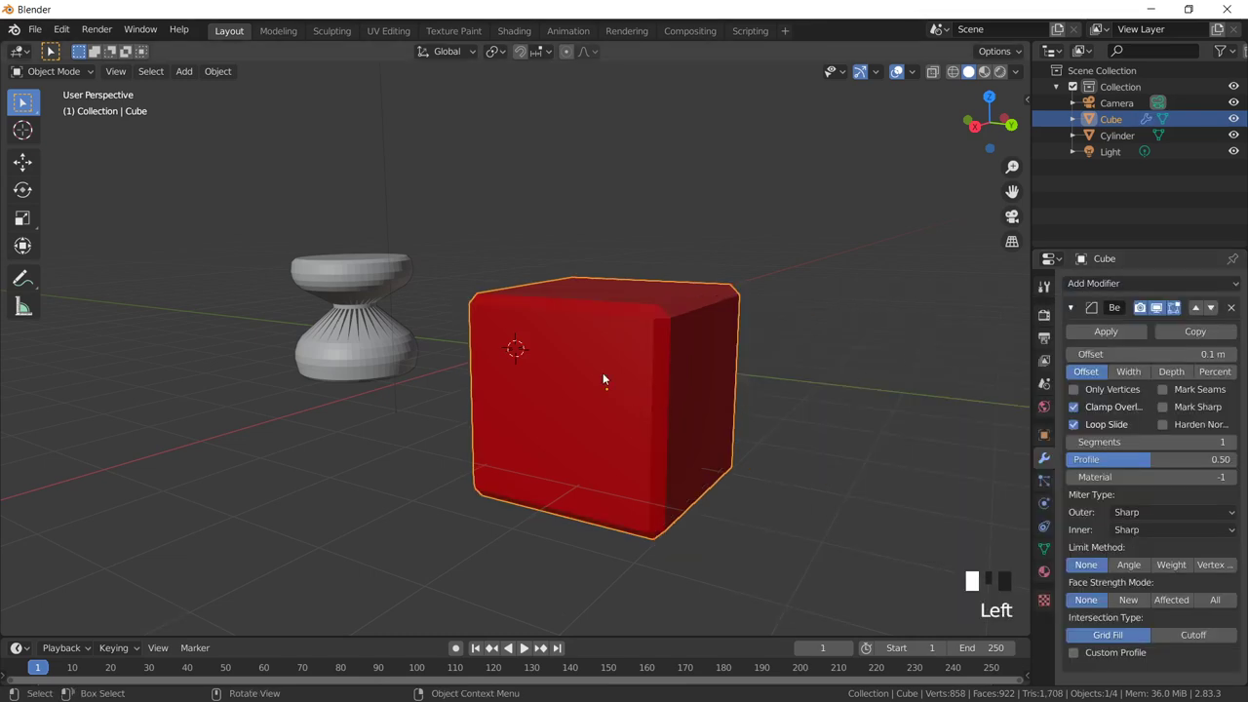
{"action": "mouse_move", "coordinate": [703, 355]}
{"action": "middle_mouse_down"}
{"action": "mouse_move", "coordinate": [702, 379]}
{"action": "mouse_move", "coordinate": [708, 357]}
{"action": "mouse_move", "coordinate": [725, 360]}
{"action": "middle_mouse_up"}
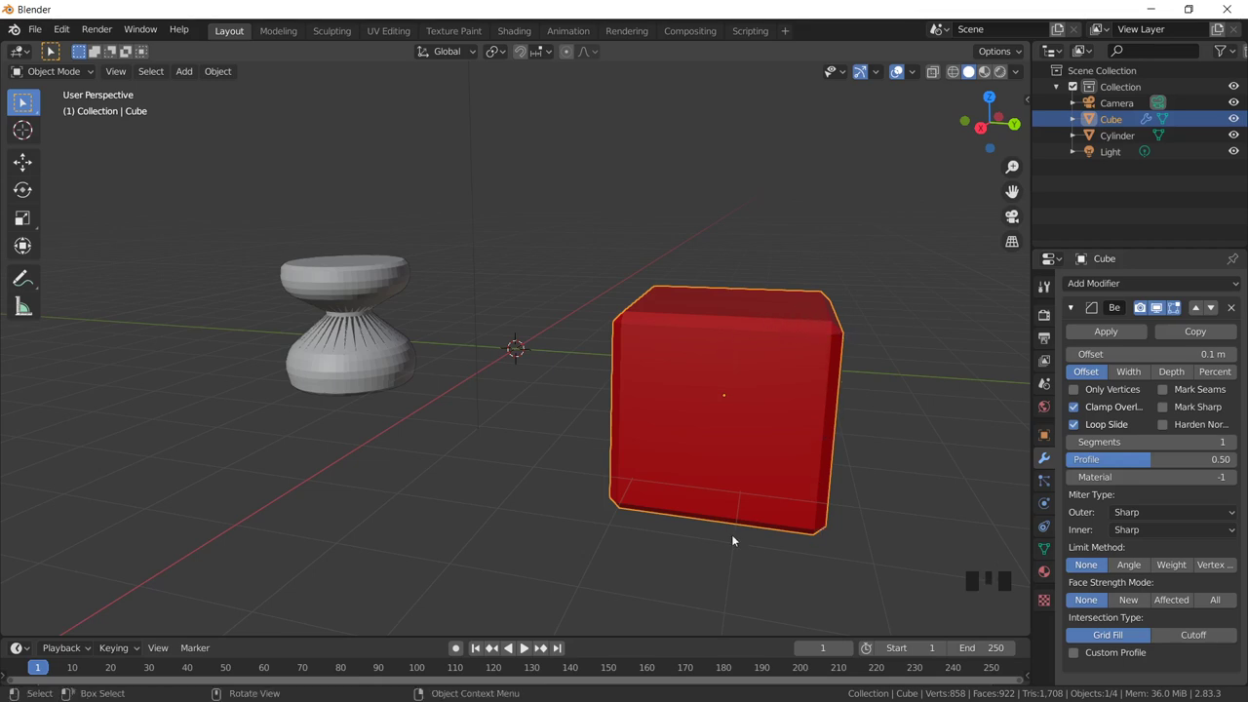
Widen the cube's bevel offset to about 0.35 m and raise its segments to 7
{"action": "left_click", "coordinate": [1110, 353]}
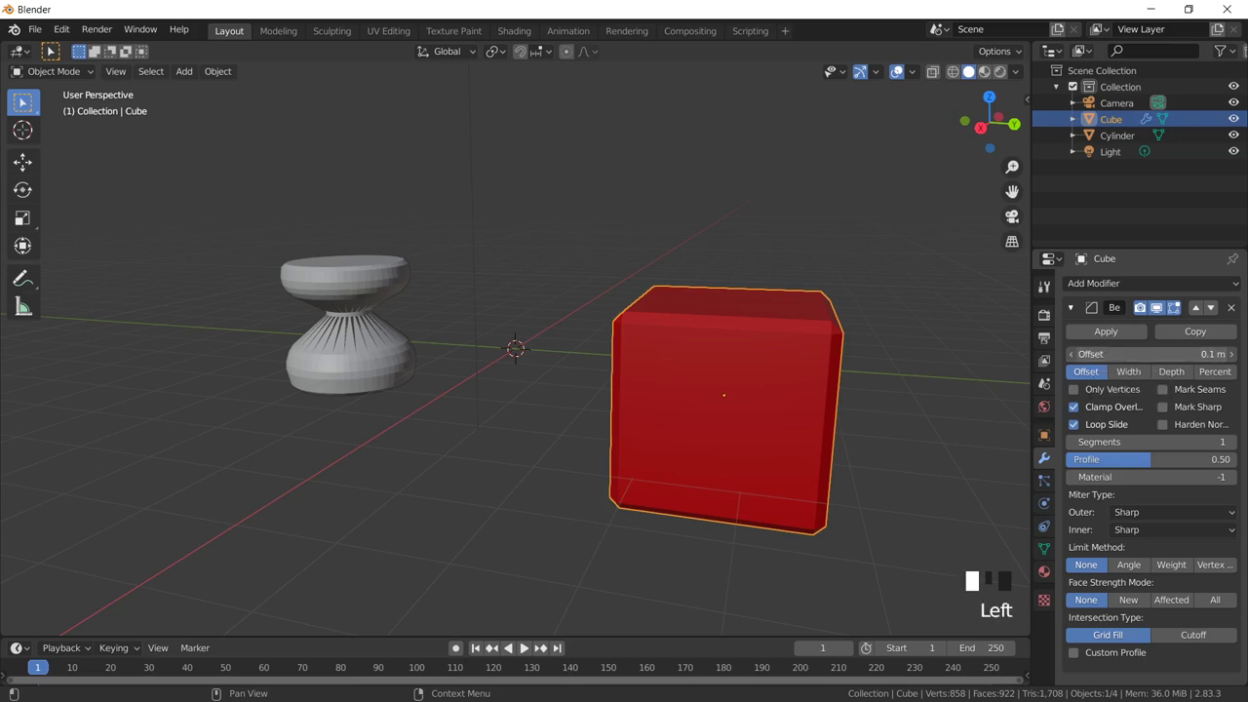
{"action": "left_click_drag", "start_coordinate": [1111, 353], "coordinate": [1137, 353]}
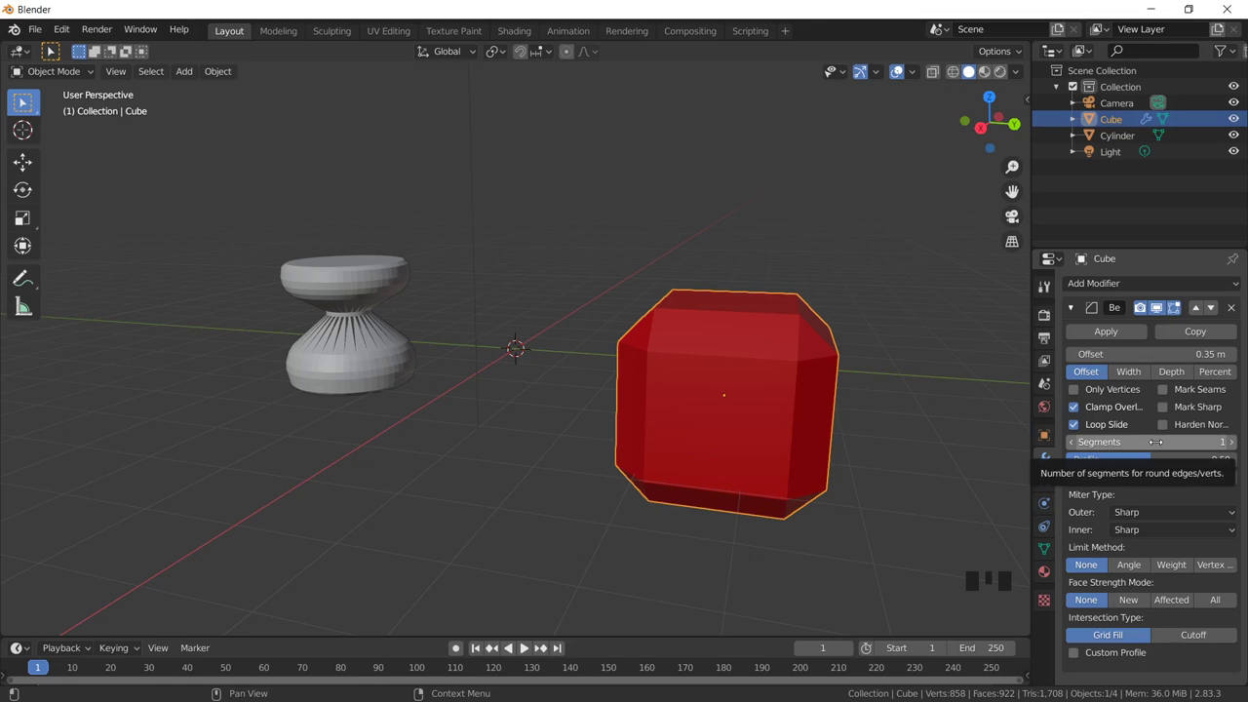
{"action": "mouse_move", "coordinate": [792, 340]}
{"action": "middle_mouse_down"}
{"action": "mouse_move", "coordinate": [792, 327]}
{"action": "mouse_move", "coordinate": [765, 332]}
{"action": "mouse_move", "coordinate": [800, 332]}
{"action": "middle_mouse_up"}
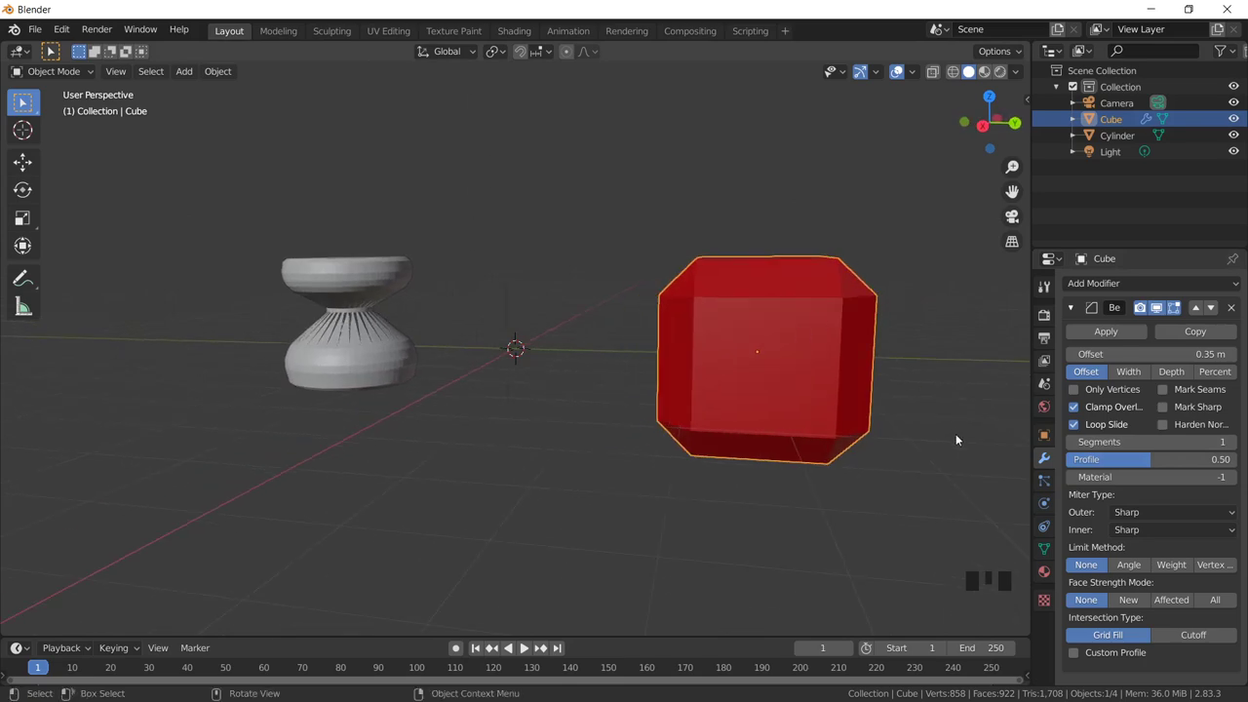
{"action": "left_click_drag", "start_coordinate": [1090, 442], "coordinate": [1127, 442]}
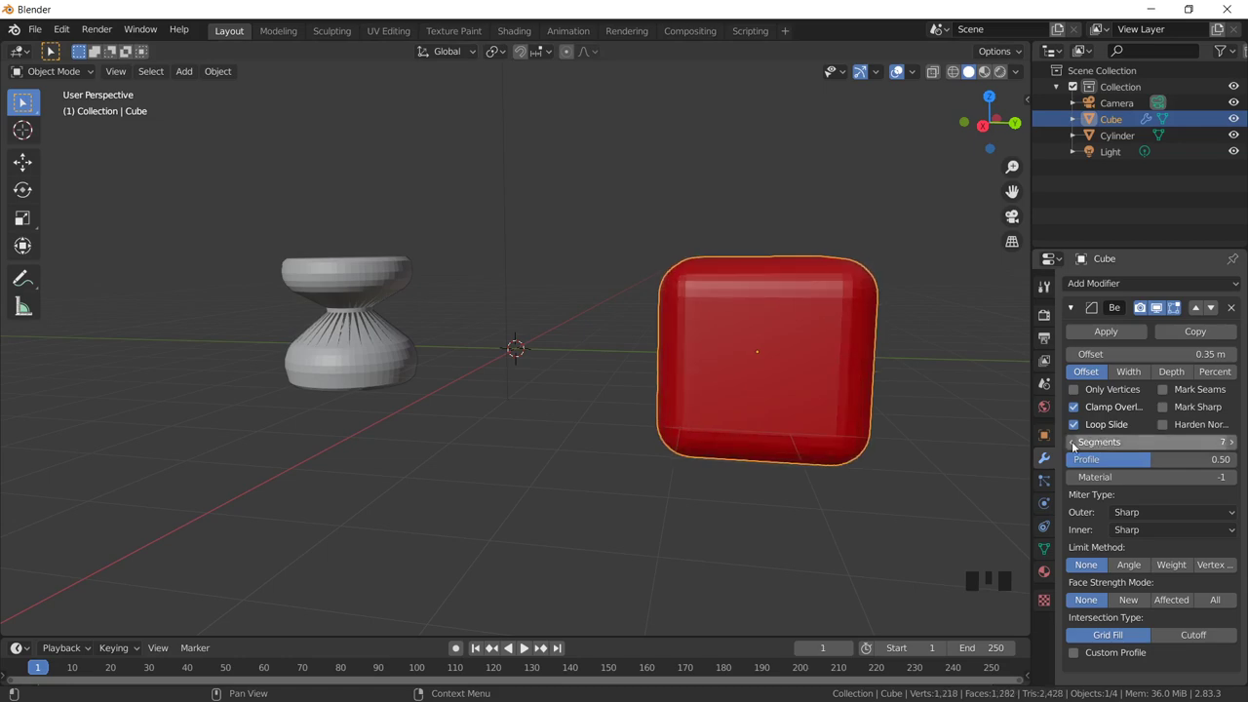
{"action": "mouse_move", "coordinate": [885, 335]}
{"action": "middle_mouse_down"}
{"action": "mouse_move", "coordinate": [876, 358]}
{"action": "mouse_move", "coordinate": [842, 312]}
{"action": "mouse_move", "coordinate": [810, 328]}
{"action": "mouse_move", "coordinate": [884, 331]}
{"action": "middle_mouse_up"}
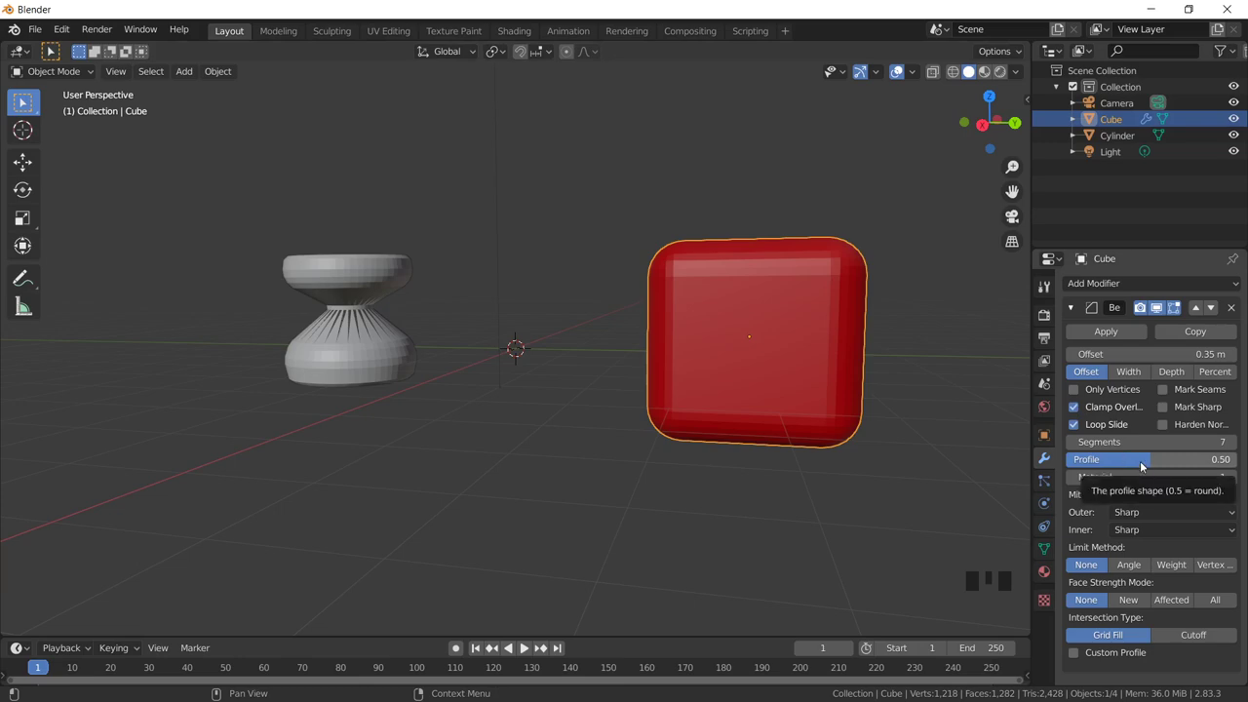
Flatten the bevel profile, then bring it back up to about 0.51
{"action": "left_click_drag", "start_coordinate": [1153, 464], "coordinate": [1078, 465]}
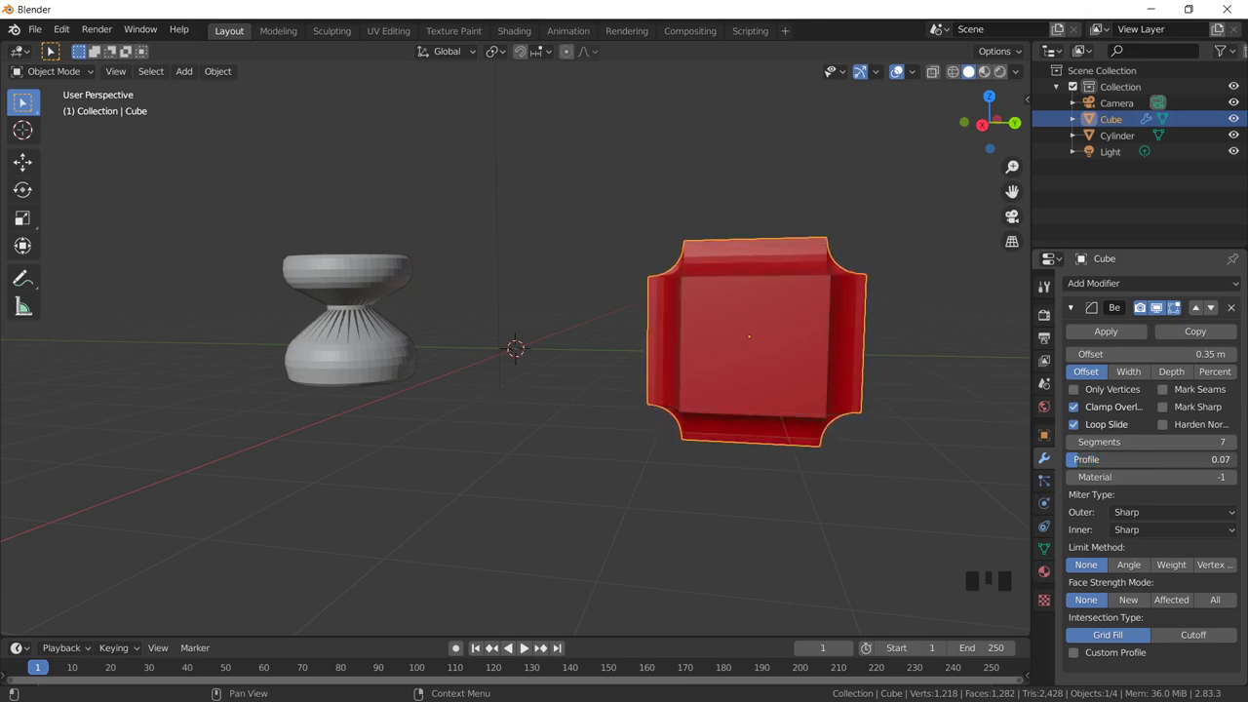
{"action": "middle_click_drag", "start_coordinate": [928, 345], "coordinate": [885, 283]}
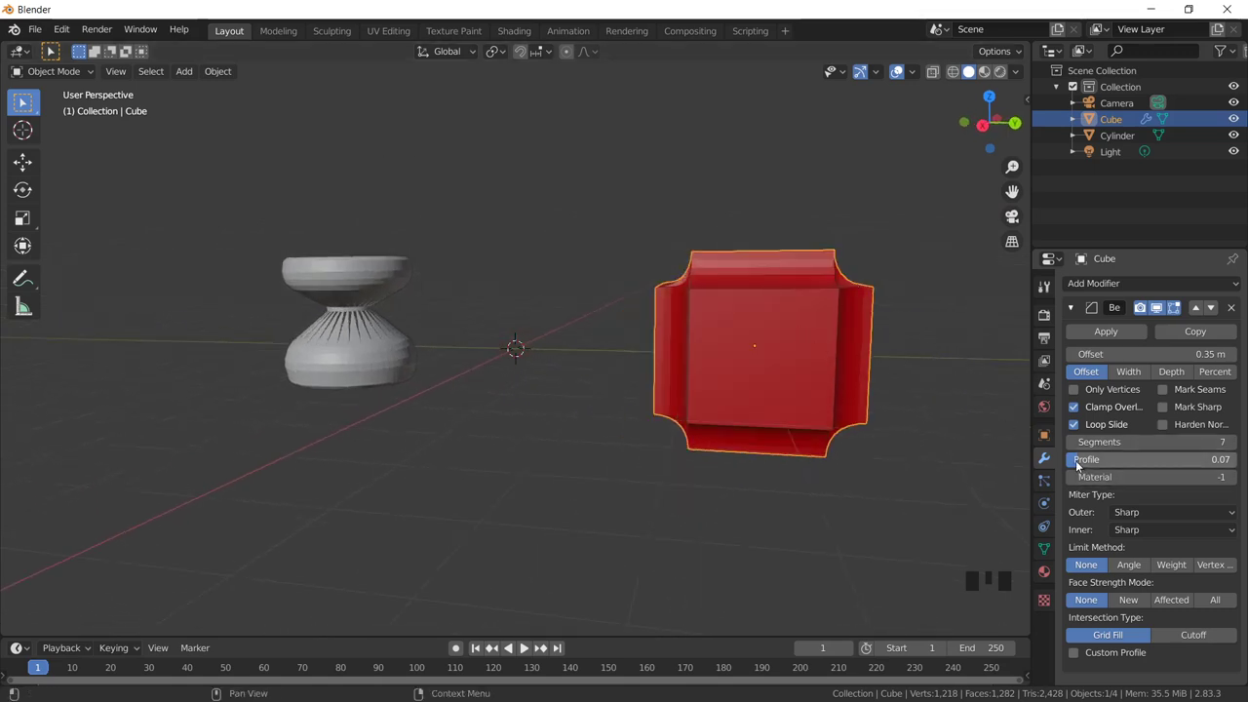
{"action": "left_click_drag", "start_coordinate": [1077, 466], "coordinate": [1152, 464]}
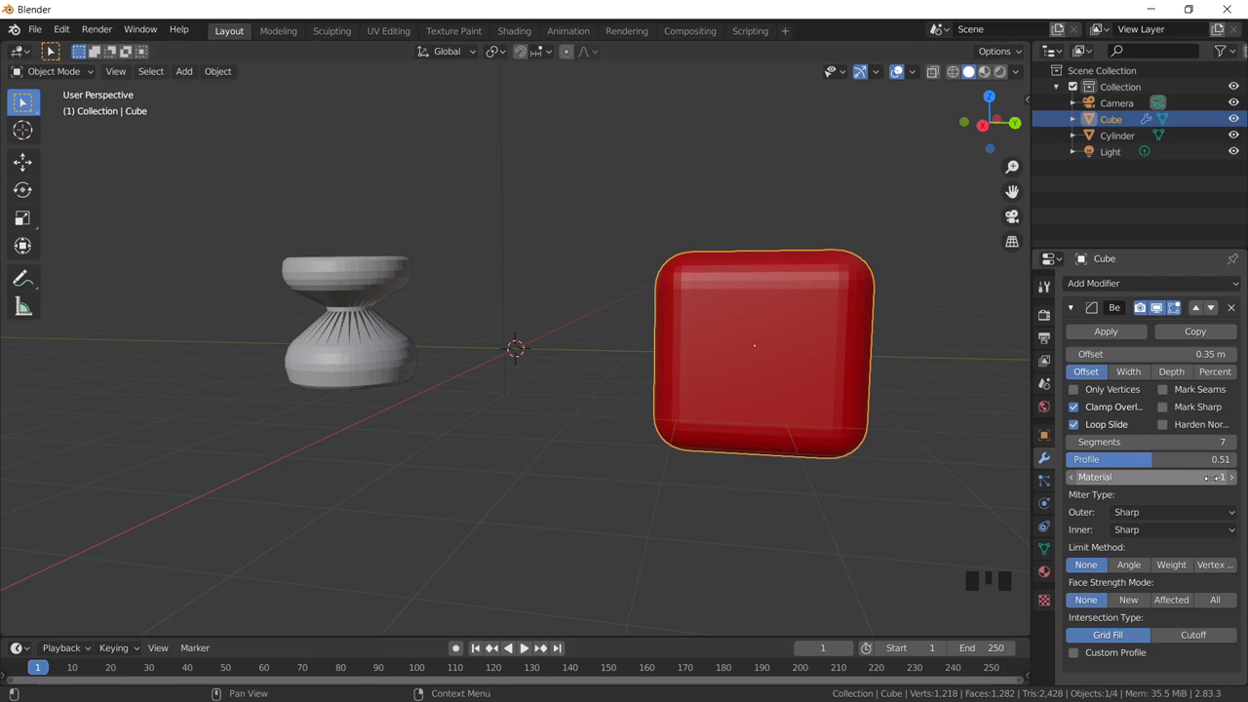
{"action": "left_click", "coordinate": [1044, 571]}
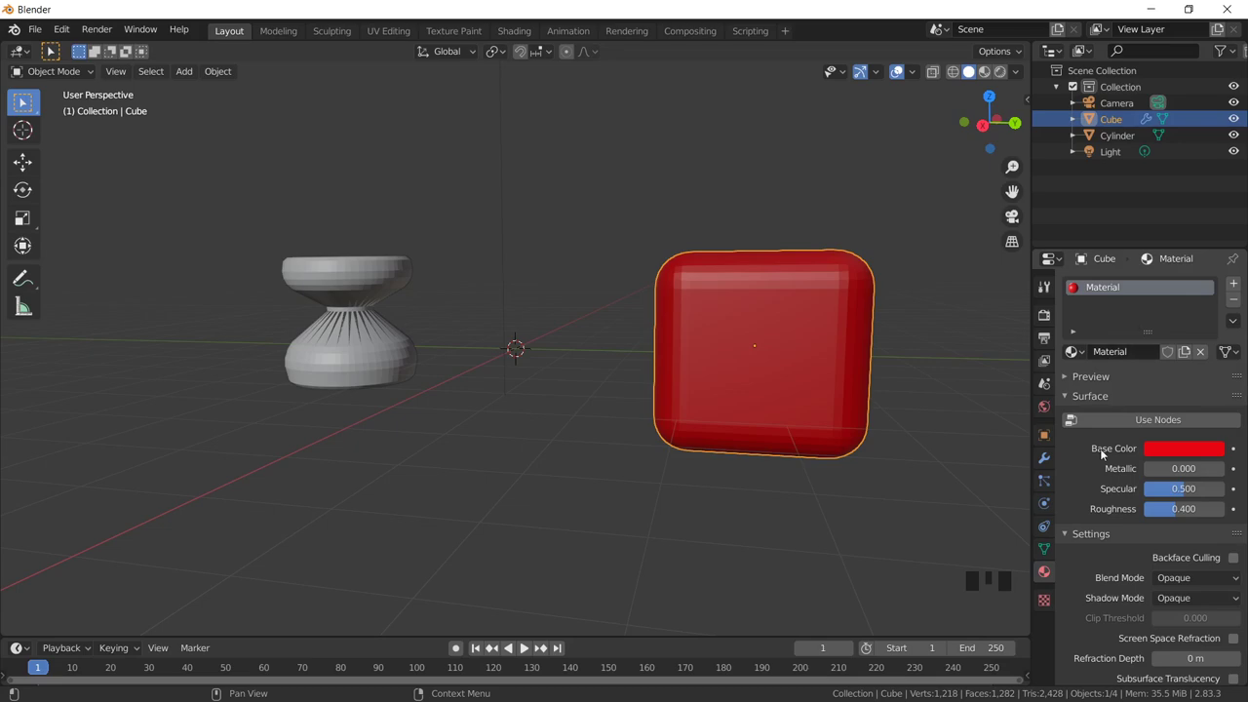
{"action": "left_click", "coordinate": [1043, 457]}
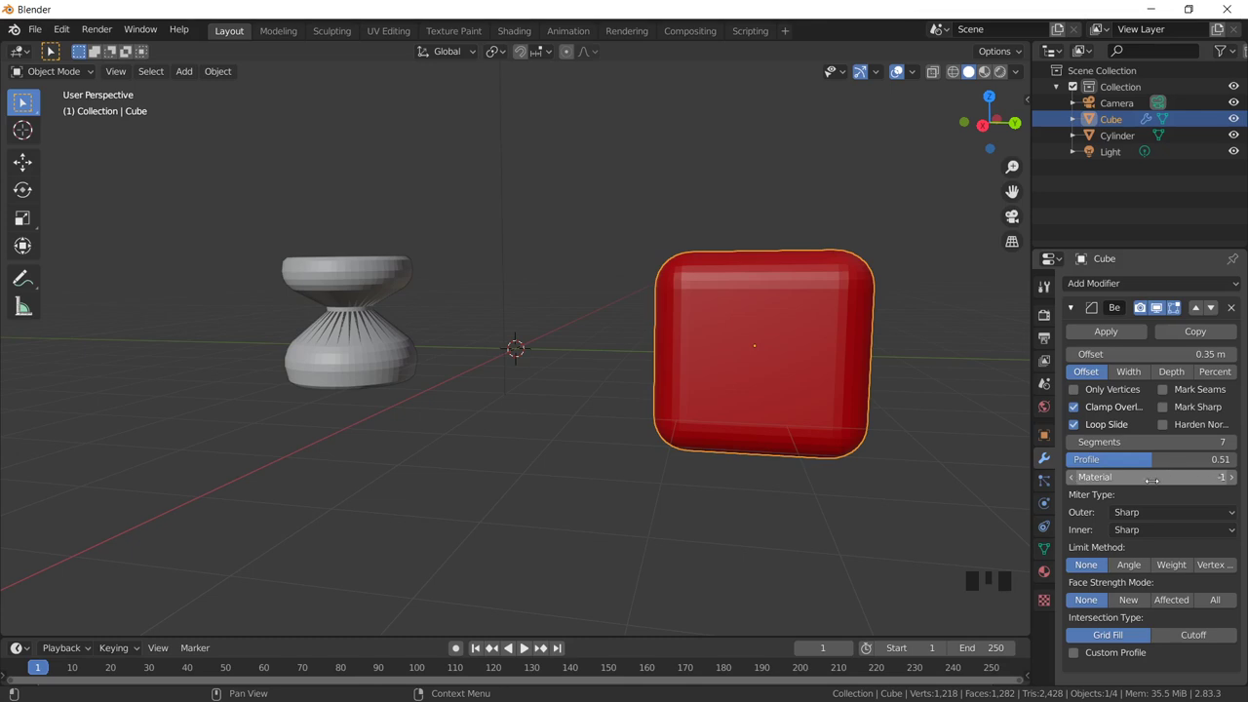
{"action": "scroll", "coordinate": [1126, 513], "scroll_direction": "down", "scroll_amount": 3}
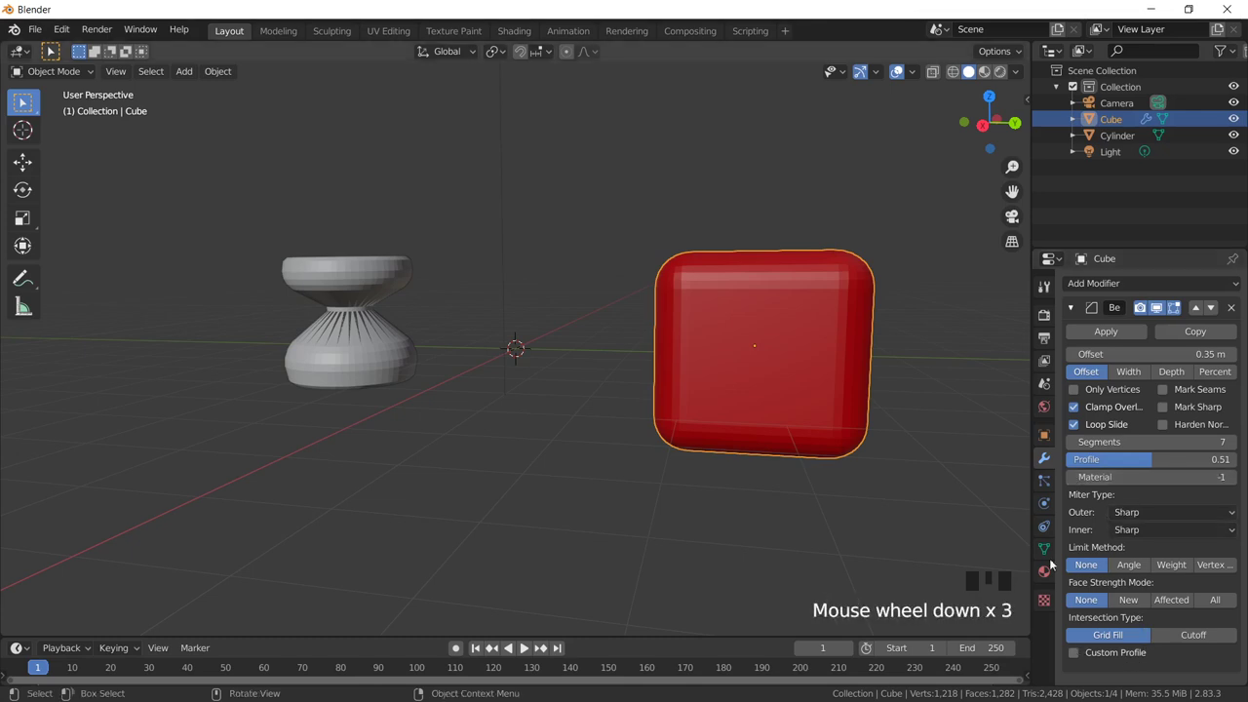
{"action": "scroll", "coordinate": [1131, 409], "scroll_direction": "down", "scroll_amount": 4}
{"action": "scroll", "coordinate": [1165, 590], "scroll_direction": "down", "scroll_amount": 3}
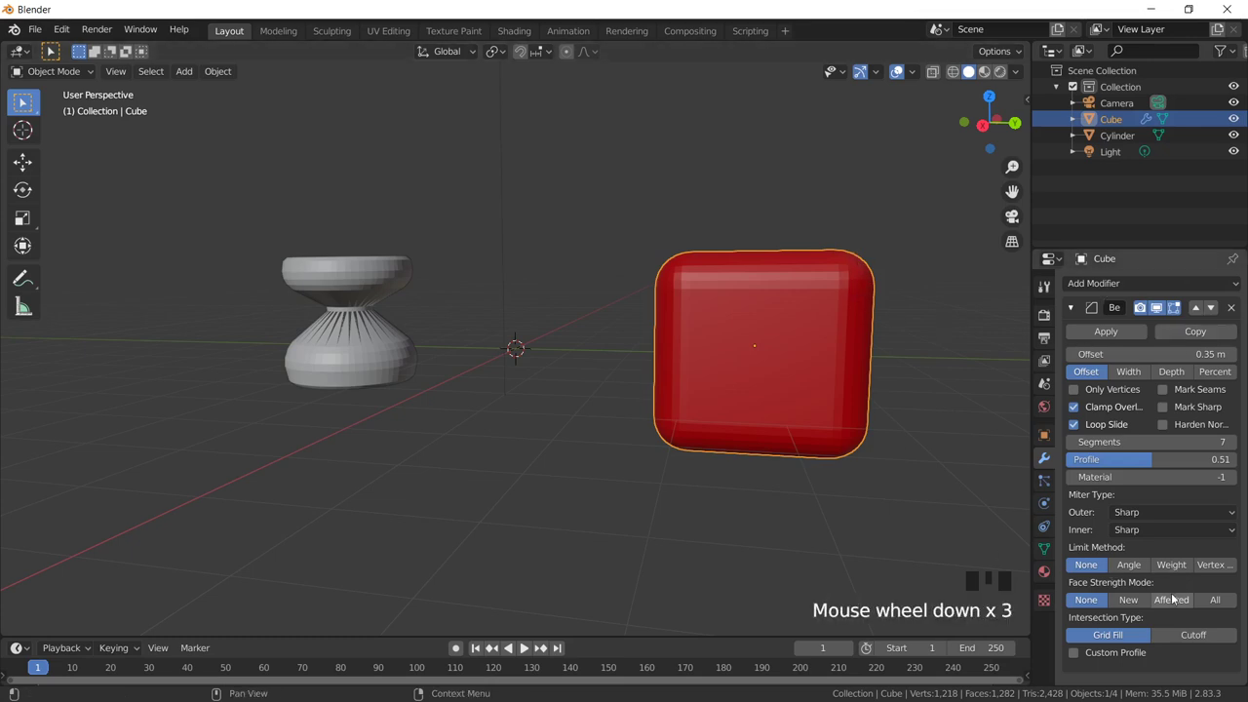
Enable Custom Profile on the bevel and apply the Support Loops preset
{"action": "left_click", "coordinate": [1076, 653]}
{"action": "scroll", "coordinate": [1151, 531], "scroll_direction": "down", "scroll_amount": 10}
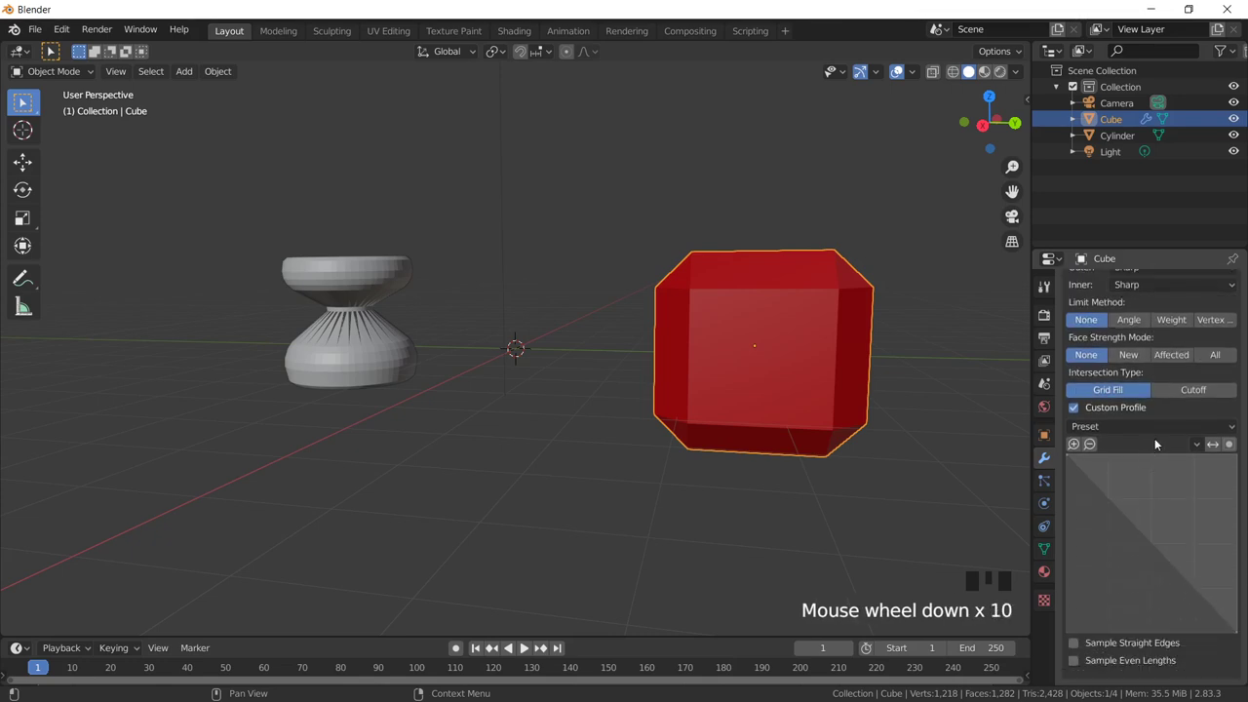
{"action": "left_click", "coordinate": [1160, 428]}
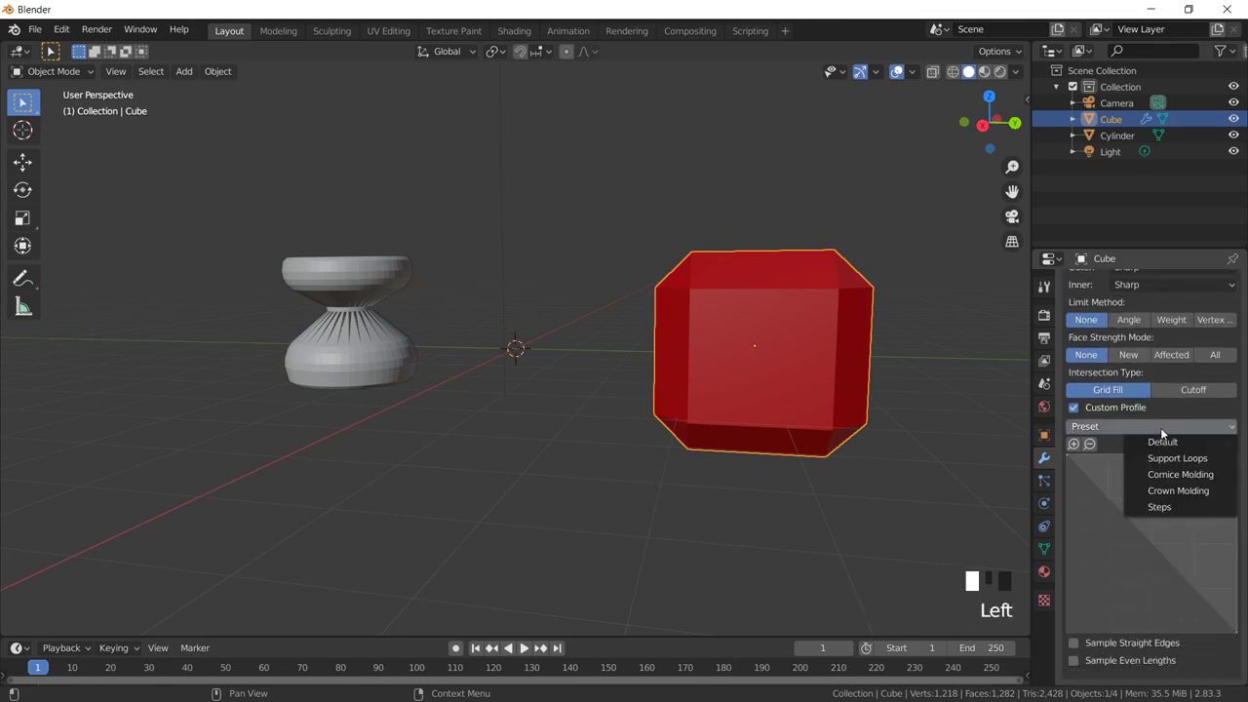
{"action": "left_click", "coordinate": [1202, 464]}
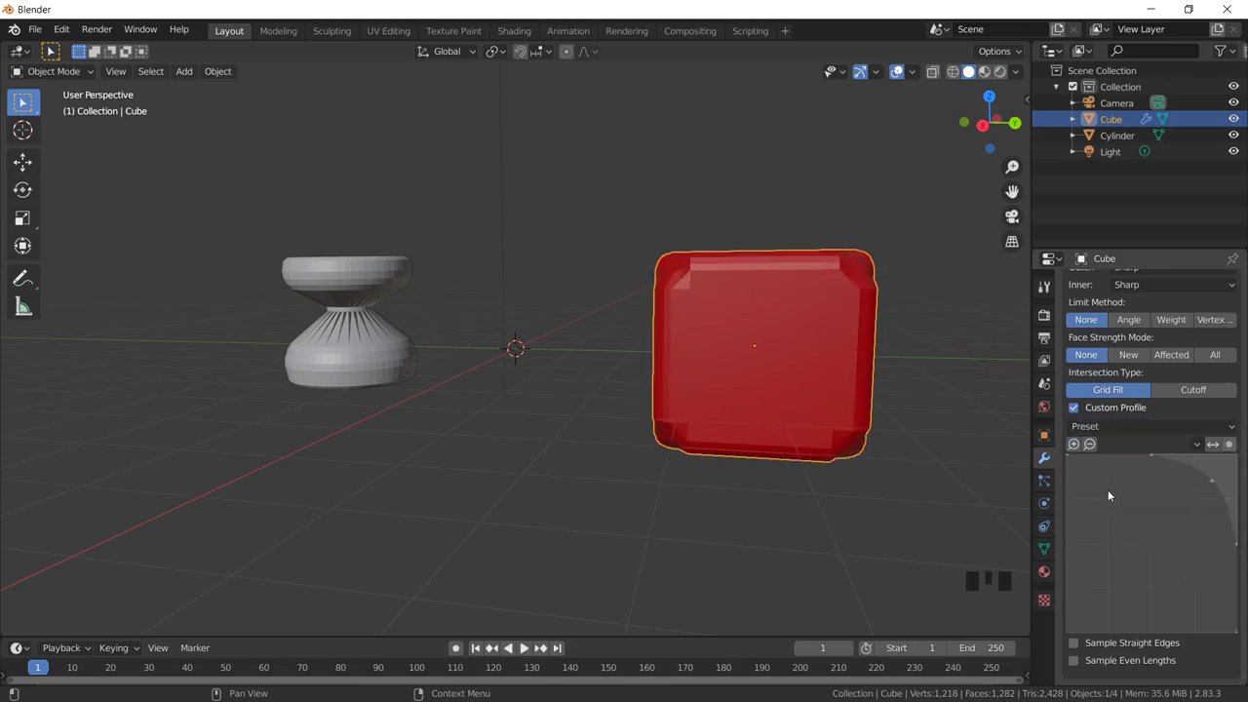
{"action": "middle_click_drag", "start_coordinate": [821, 337], "coordinate": [841, 352]}
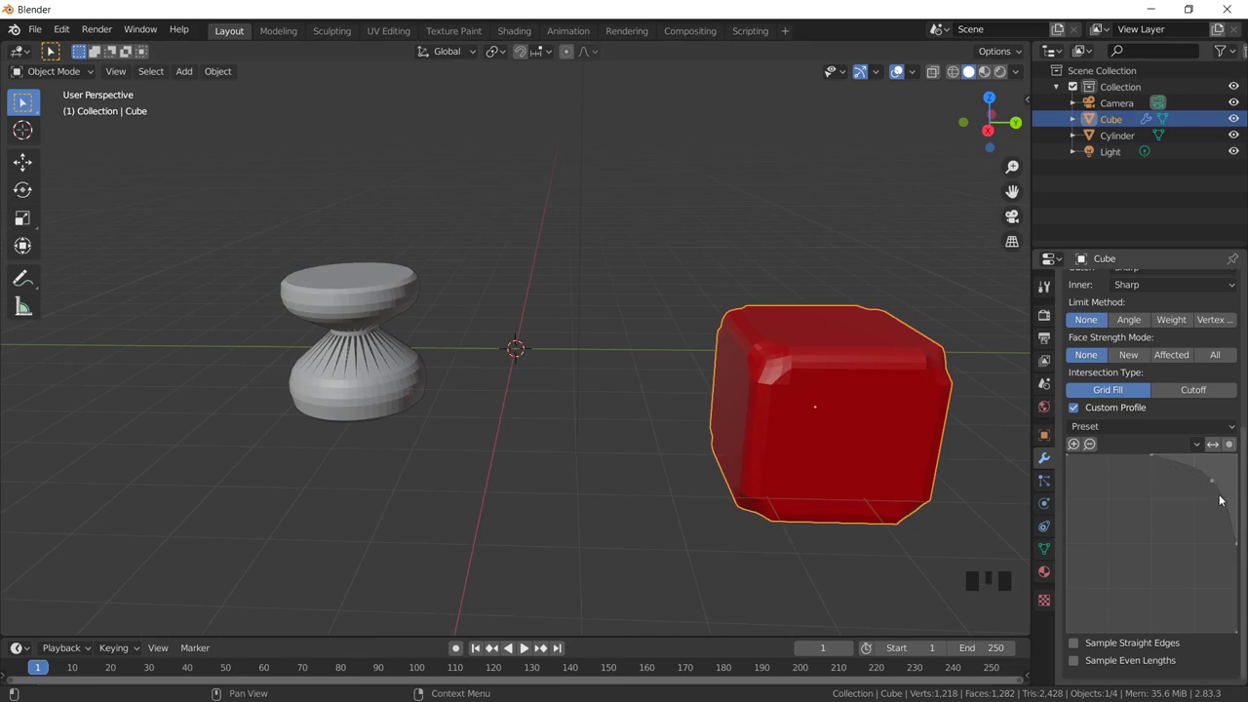
Add and drag points on the profile curve into a wavy, notched shape
{"action": "left_click_drag", "start_coordinate": [1183, 471], "coordinate": [1135, 525]}
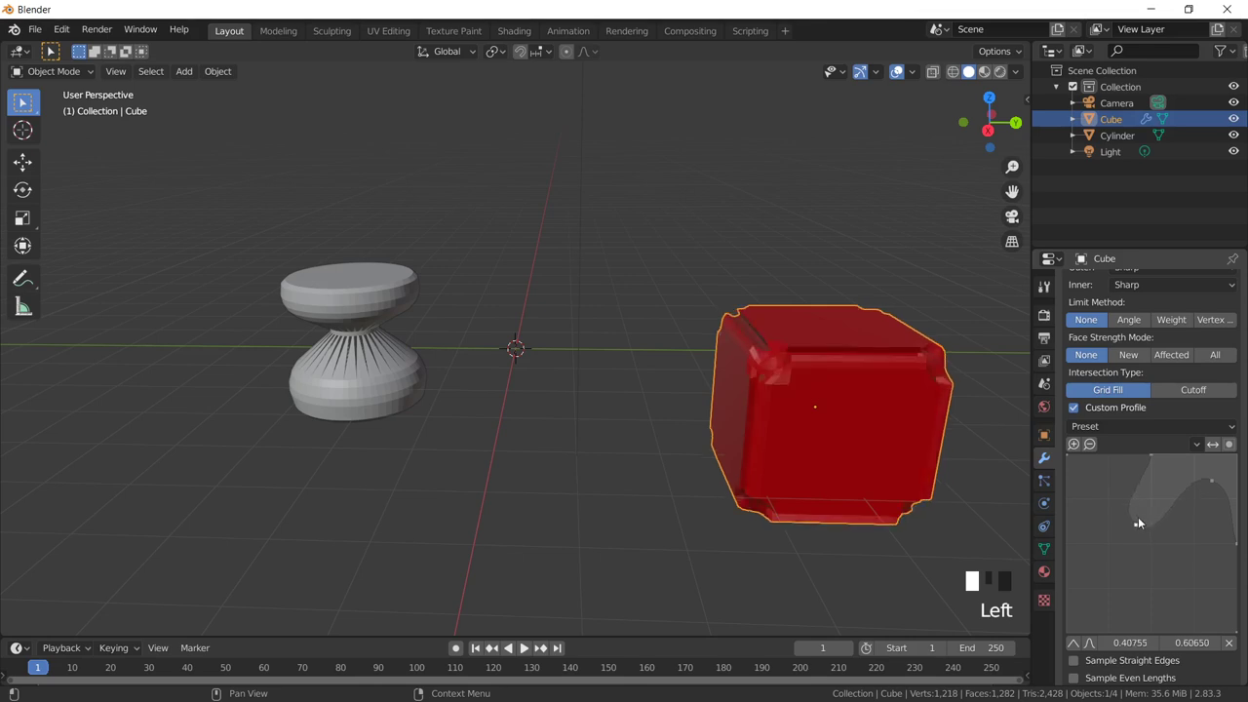
{"action": "middle_click_drag", "start_coordinate": [808, 416], "coordinate": [799, 406]}
{"action": "middle_click_drag", "start_coordinate": [875, 419], "coordinate": [872, 423]}
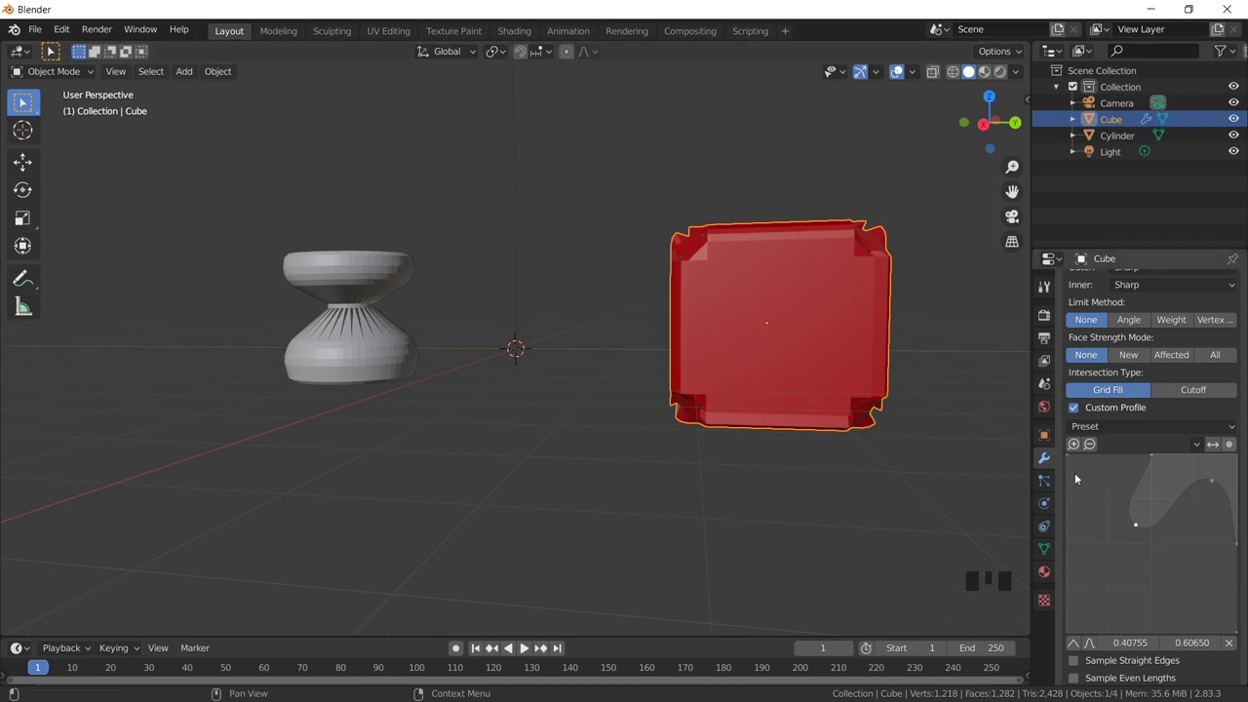
{"action": "left_click", "coordinate": [1131, 519]}
{"action": "mouse_move", "coordinate": [1213, 481]}
{"action": "left_mouse_down"}
{"action": "mouse_move", "coordinate": [1198, 500]}
{"action": "mouse_move", "coordinate": [1139, 480]}
{"action": "mouse_move", "coordinate": [1095, 488]}
{"action": "left_mouse_up"}
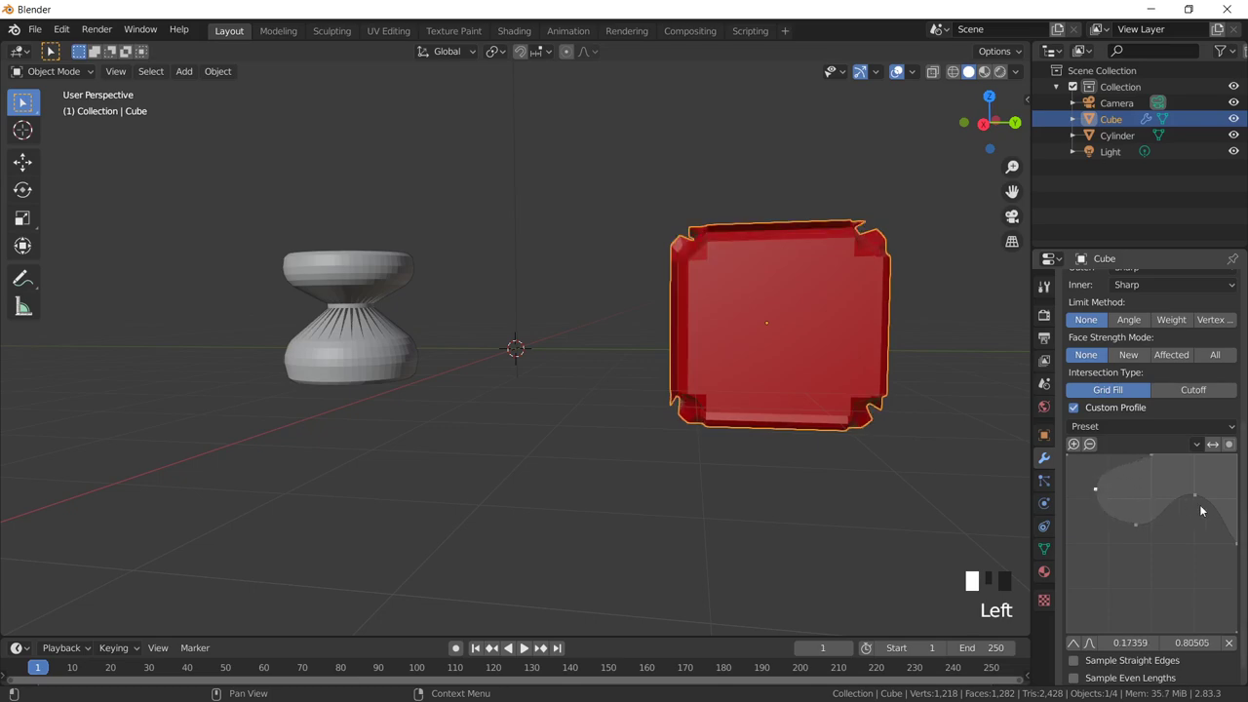
{"action": "left_click_drag", "start_coordinate": [1207, 508], "coordinate": [1188, 569]}
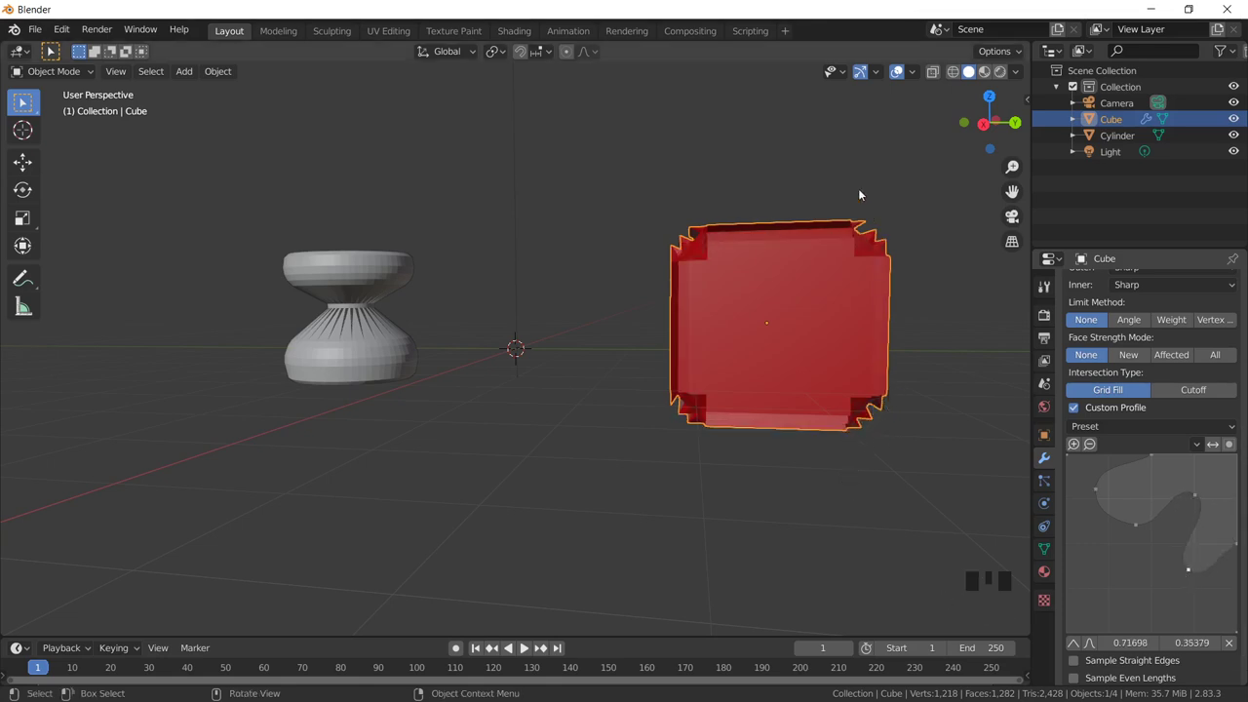
{"action": "mouse_move", "coordinate": [768, 224]}
{"action": "middle_mouse_down"}
{"action": "mouse_move", "coordinate": [778, 230]}
{"action": "mouse_move", "coordinate": [731, 276]}
{"action": "mouse_move", "coordinate": [806, 224]}
{"action": "mouse_move", "coordinate": [772, 239]}
{"action": "middle_mouse_up"}
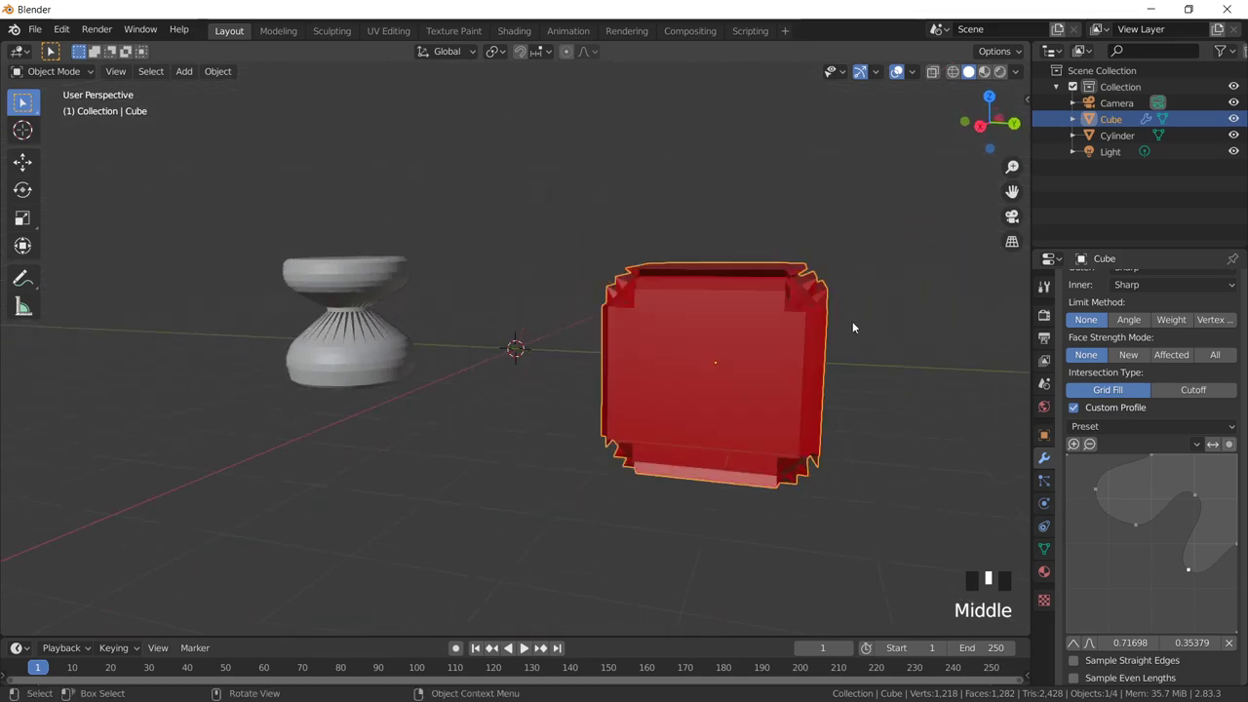
Turn off Custom Profile and raise the bevel segments from 7 to 12
{"action": "left_click", "coordinate": [1075, 410]}
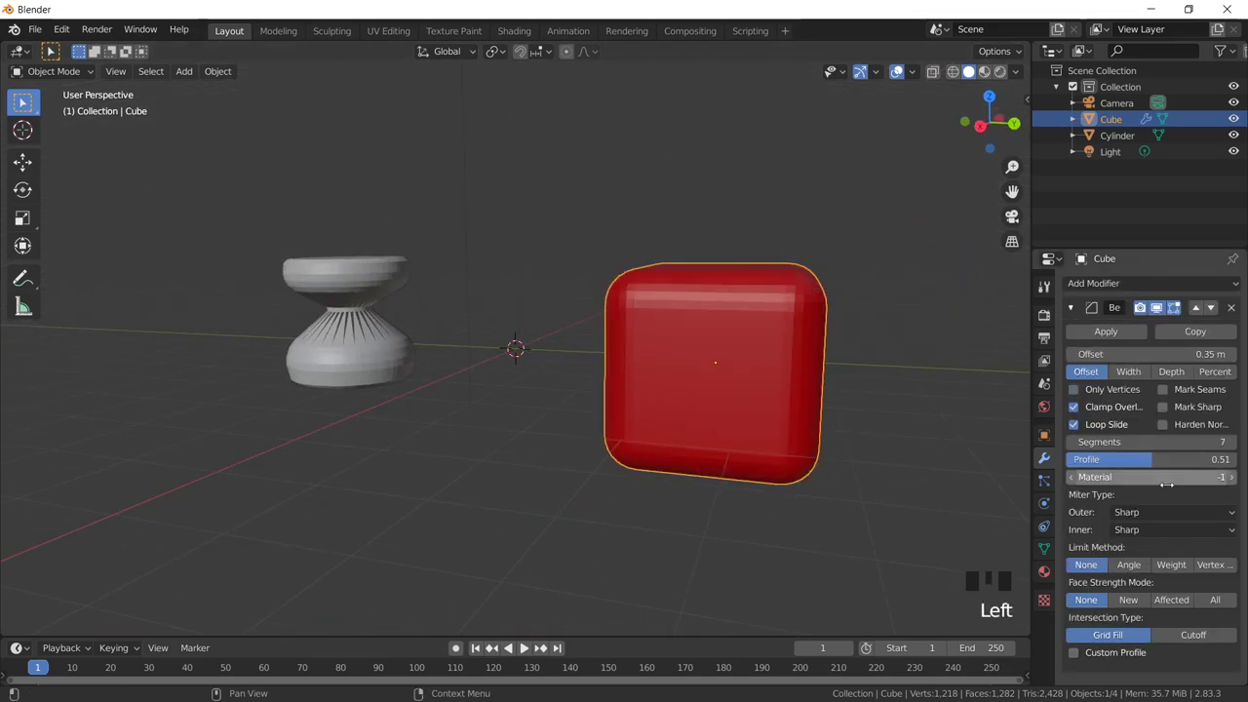
{"action": "scroll", "coordinate": [1175, 546], "scroll_direction": "up", "scroll_amount": 3}
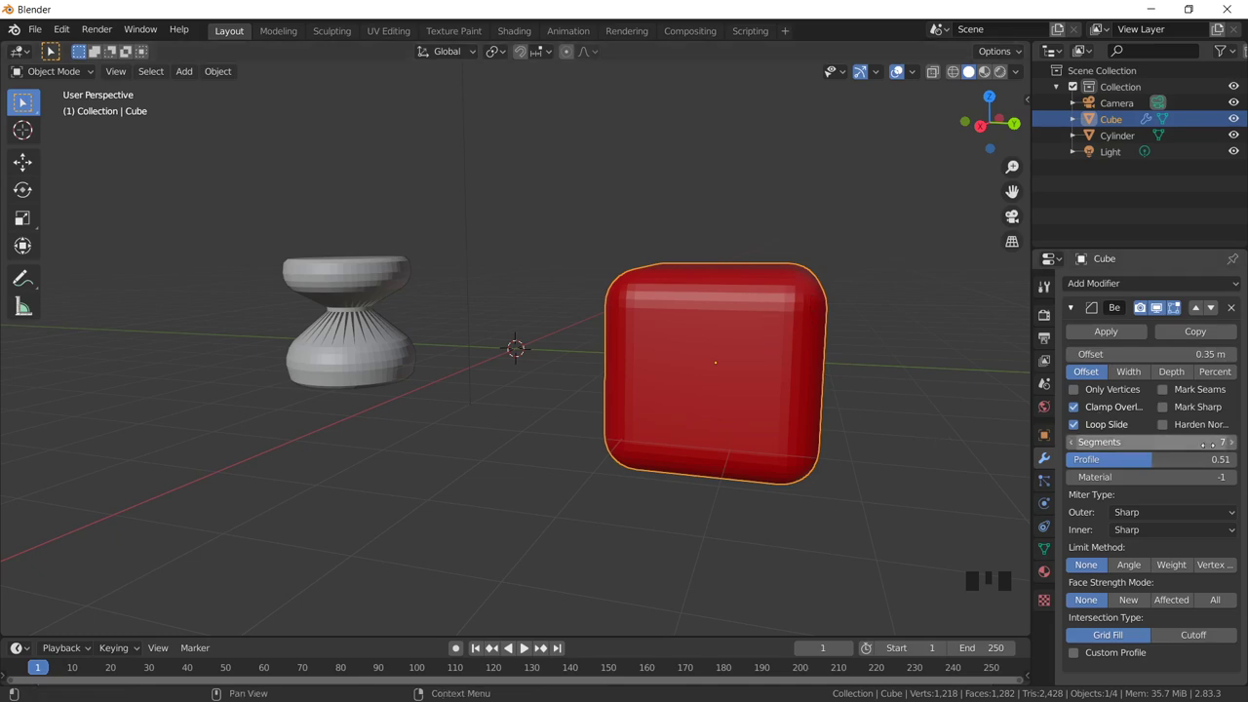
{"action": "mouse_move", "coordinate": [1150, 442]}
{"action": "left_mouse_down"}
{"action": "mouse_move", "coordinate": [1122, 441]}
{"action": "mouse_move", "coordinate": [1175, 441]}
{"action": "left_mouse_up"}
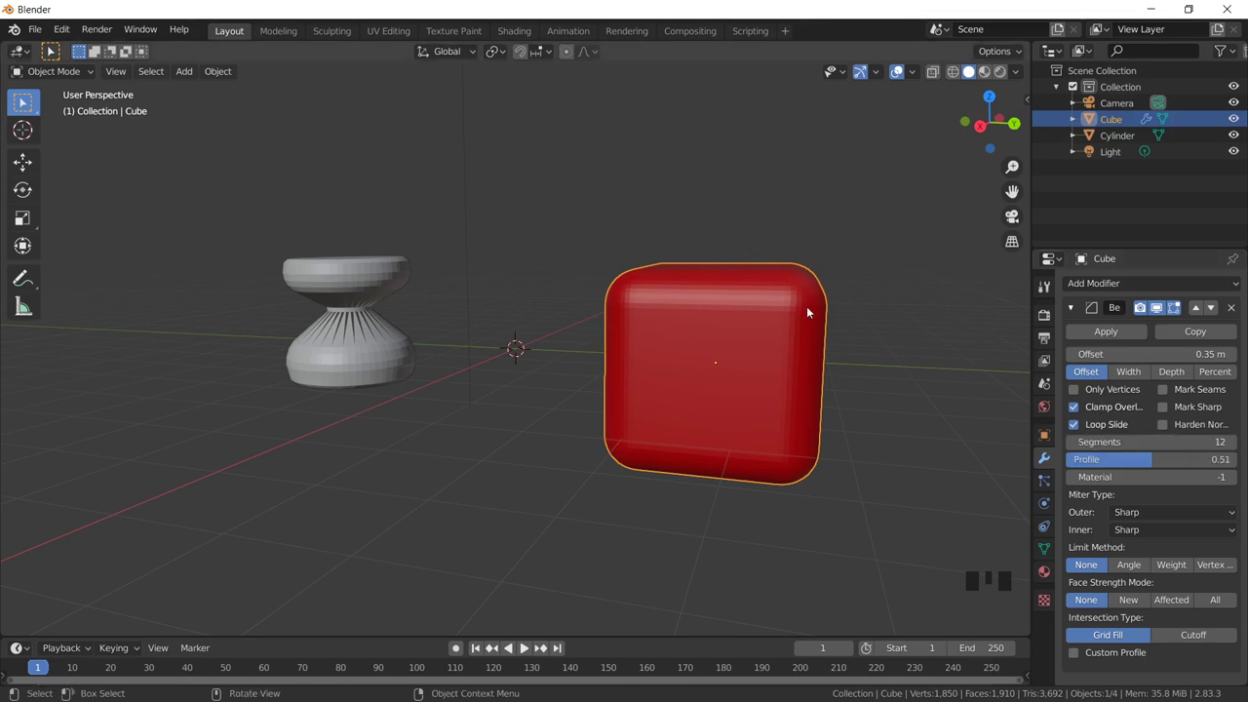
{"action": "scroll", "coordinate": [797, 339], "scroll_direction": "up", "scroll_amount": 3}
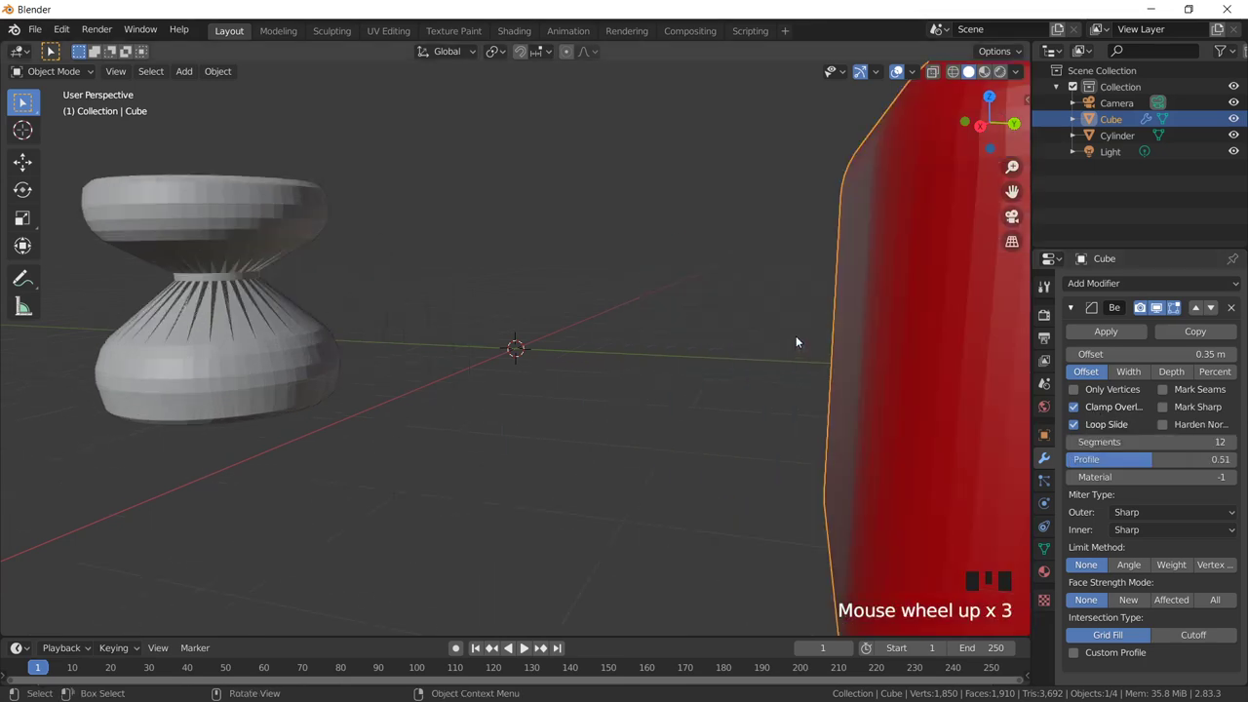
{"action": "scroll", "coordinate": [790, 337], "scroll_direction": "down", "scroll_amount": 1}
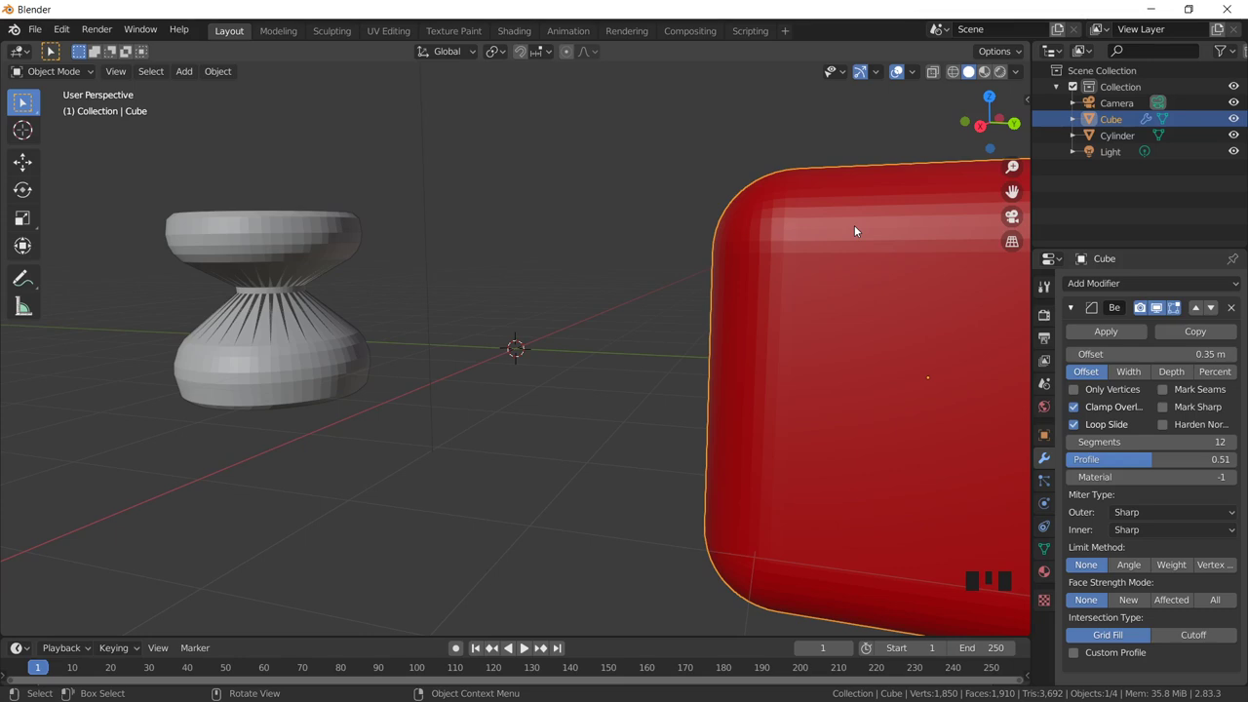
{"action": "scroll", "coordinate": [856, 231], "scroll_direction": "down", "scroll_amount": 2}
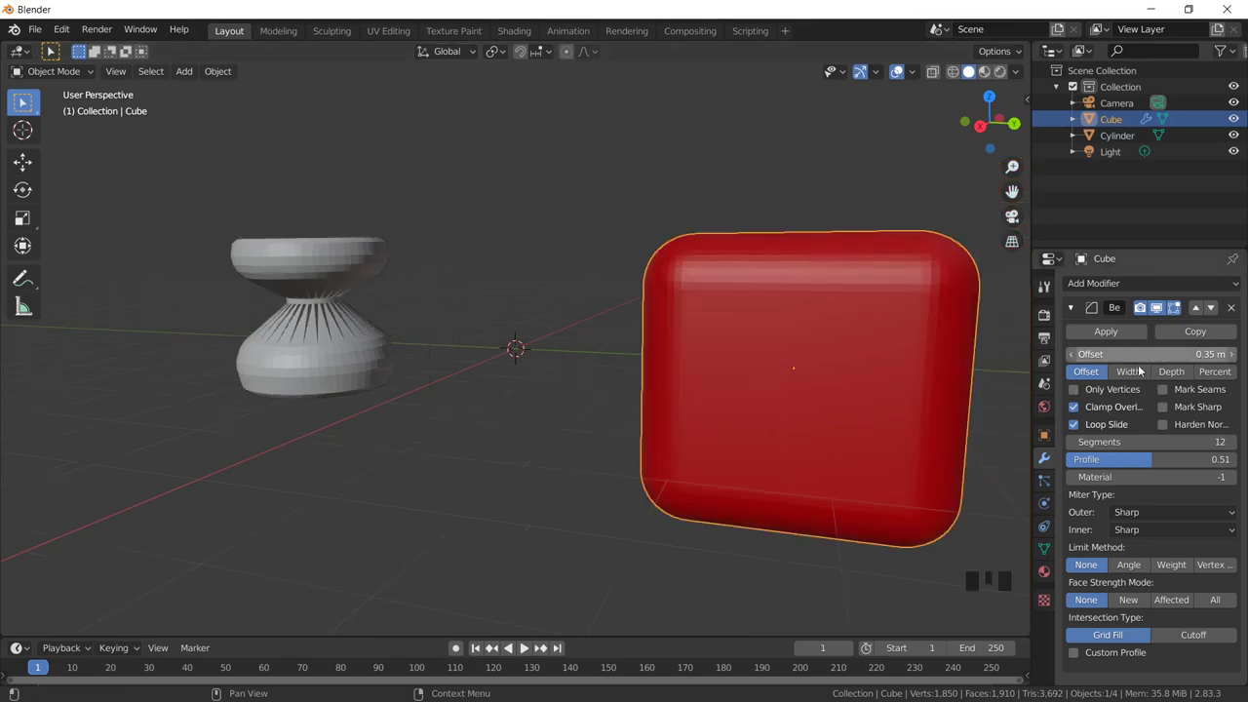
Set the bevel offset to 0.43 m and apply the Bevel modifier to the cube
{"action": "left_click_drag", "start_coordinate": [1117, 352], "coordinate": [1214, 352]}
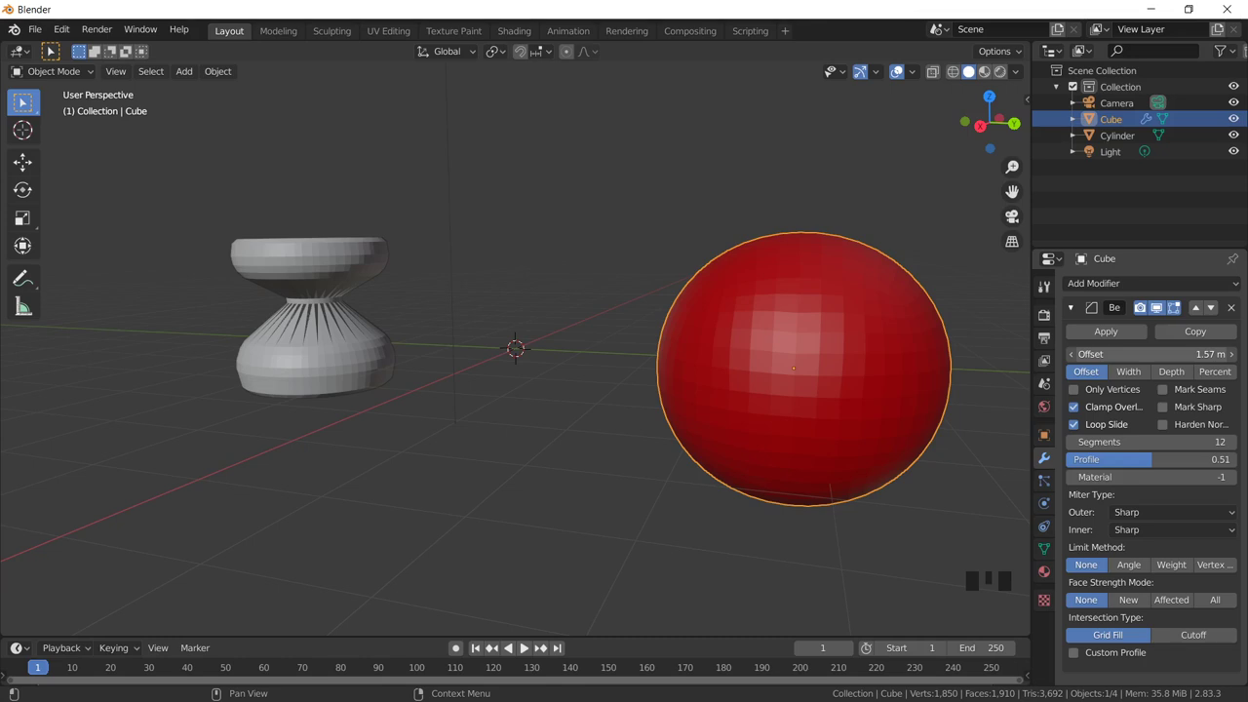
{"action": "mouse_move", "coordinate": [1209, 353]}
{"action": "left_mouse_down"}
{"action": "mouse_move", "coordinate": [1170, 353]}
{"action": "mouse_move", "coordinate": [1203, 353]}
{"action": "mouse_move", "coordinate": [1175, 353]}
{"action": "mouse_move", "coordinate": [1188, 353]}
{"action": "left_mouse_up"}
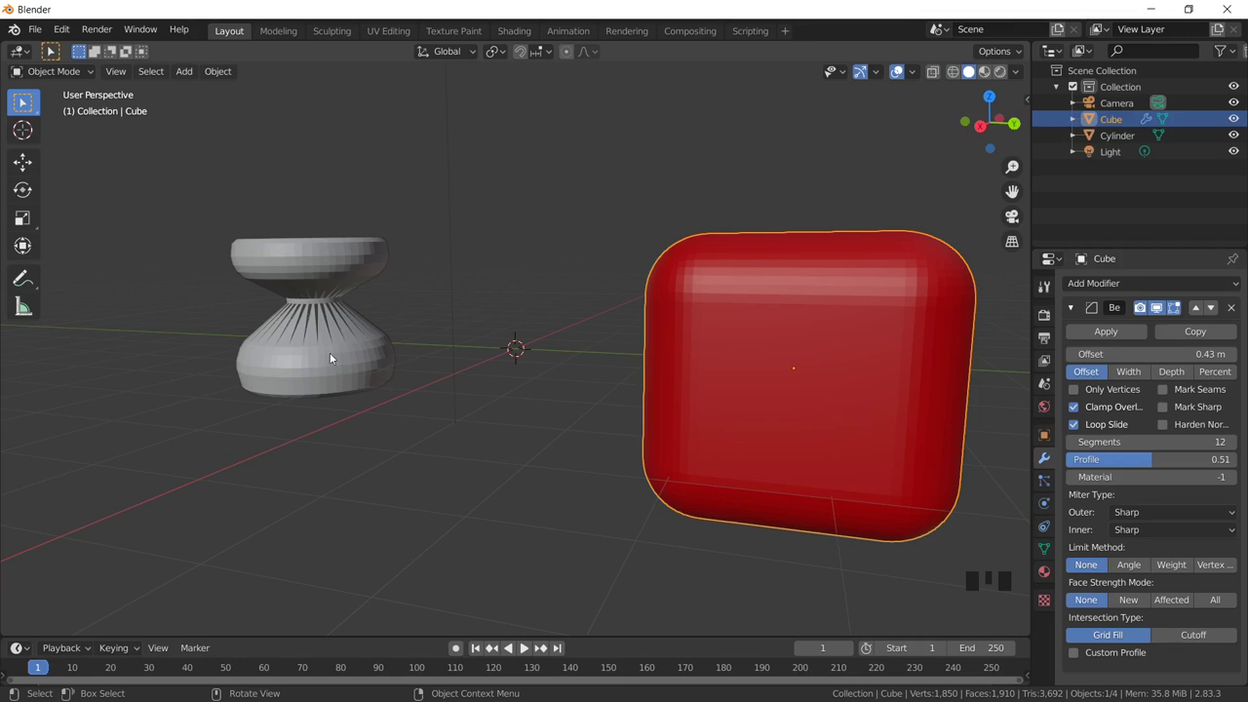
{"action": "left_click", "coordinate": [1106, 331]}
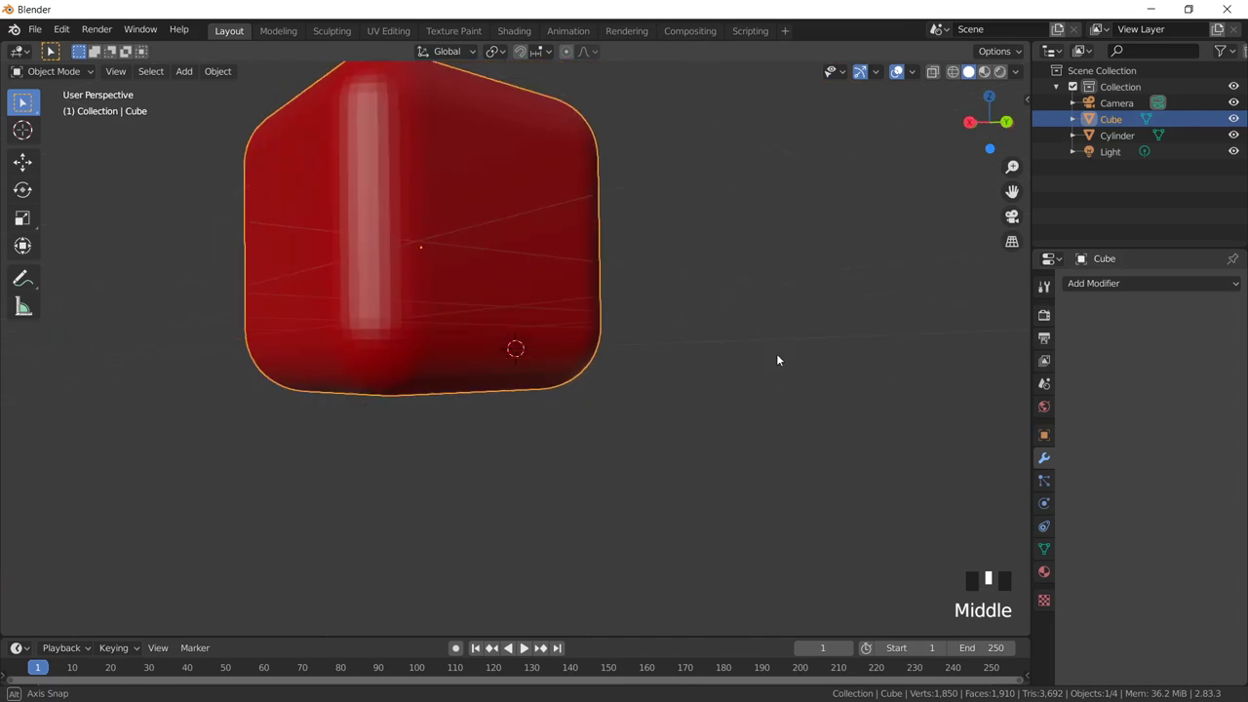